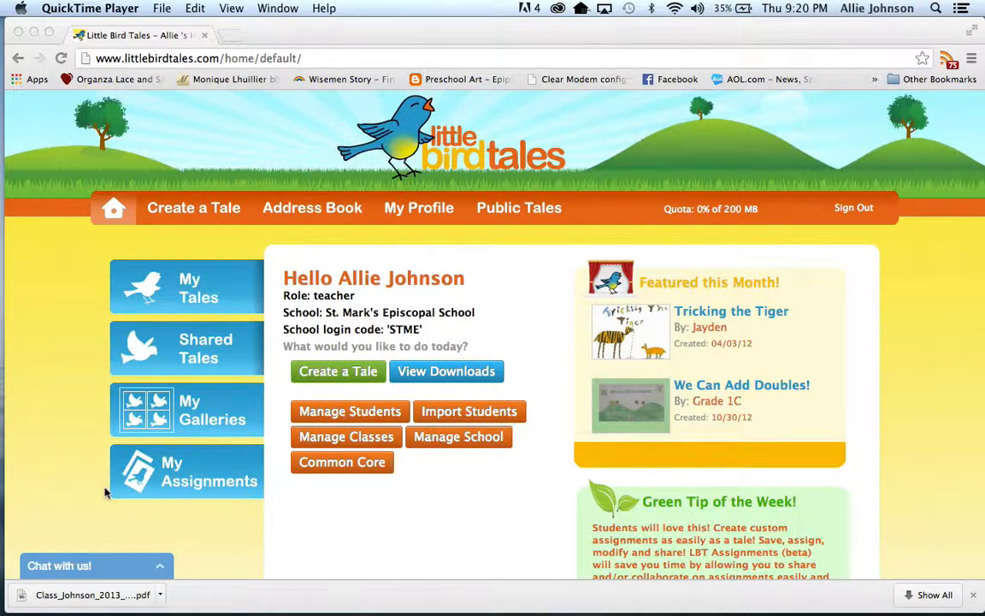
Go to My Assignments and start creating a new assignment.
click(177, 475)
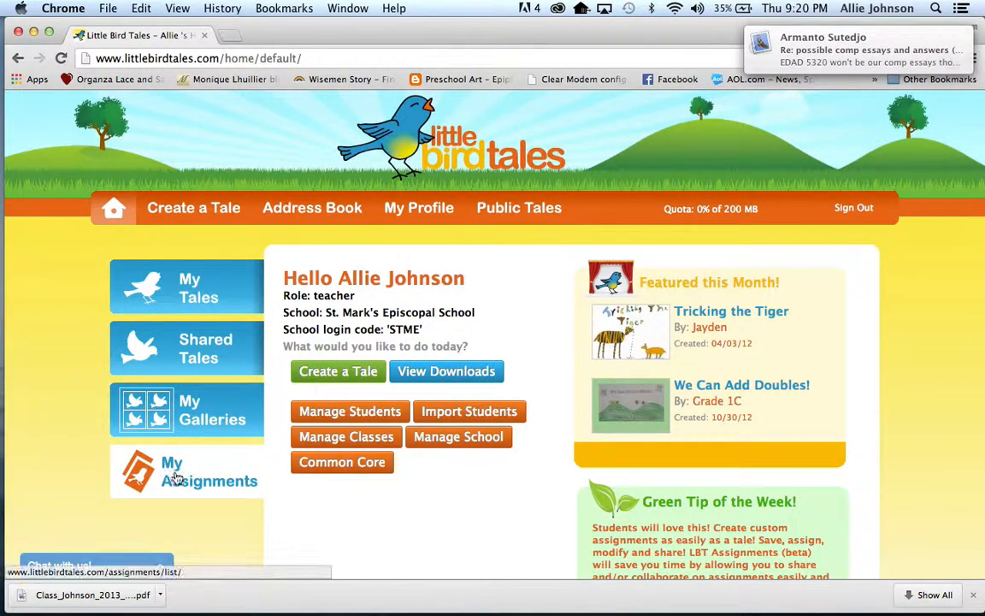
click(175, 477)
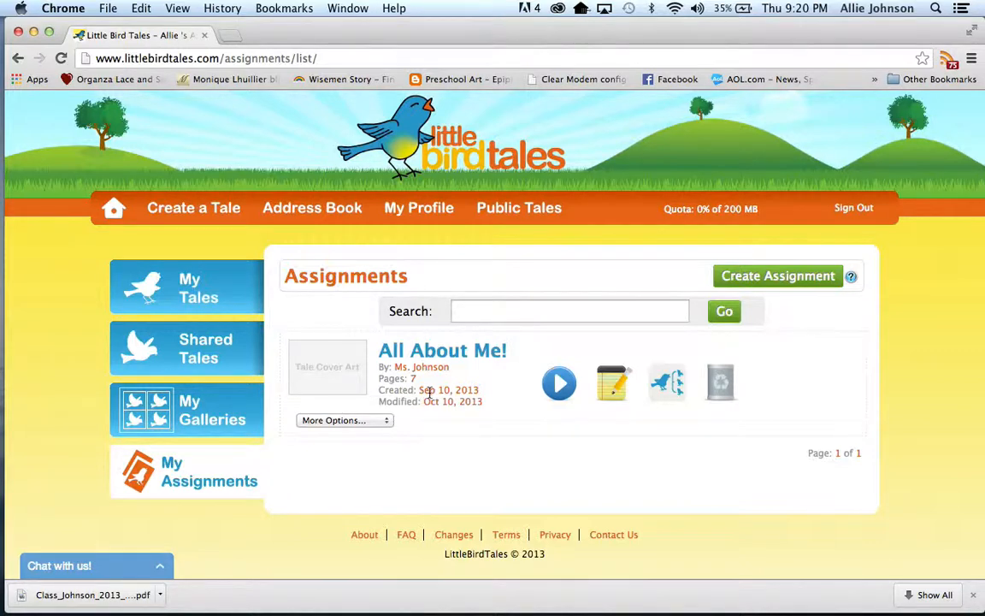
click(749, 280)
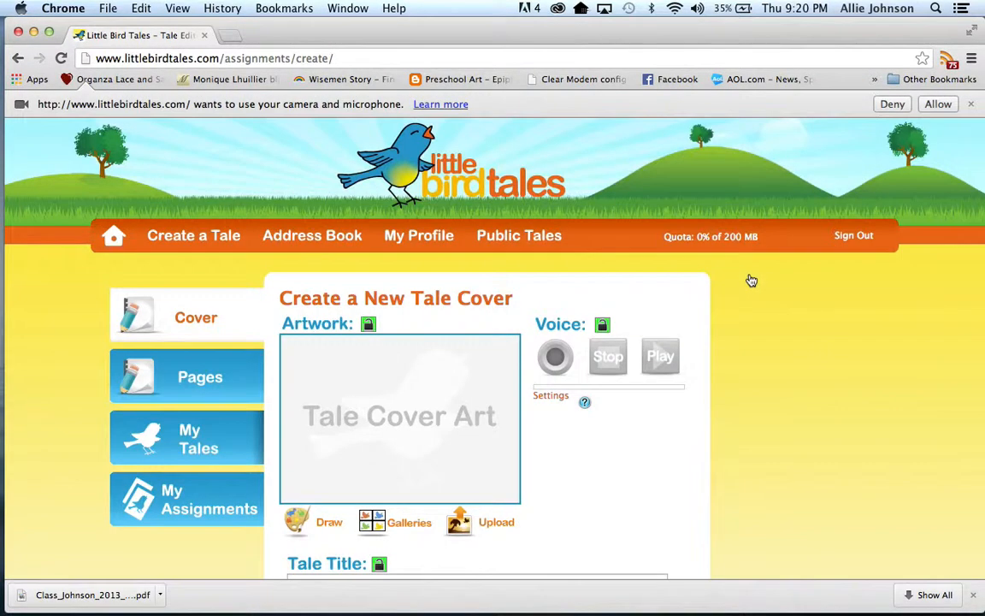
Open the drawing pad for the tale cover and handwrite "abc" in purple with a thicker round brush.
scroll(428, 413, down, 3)
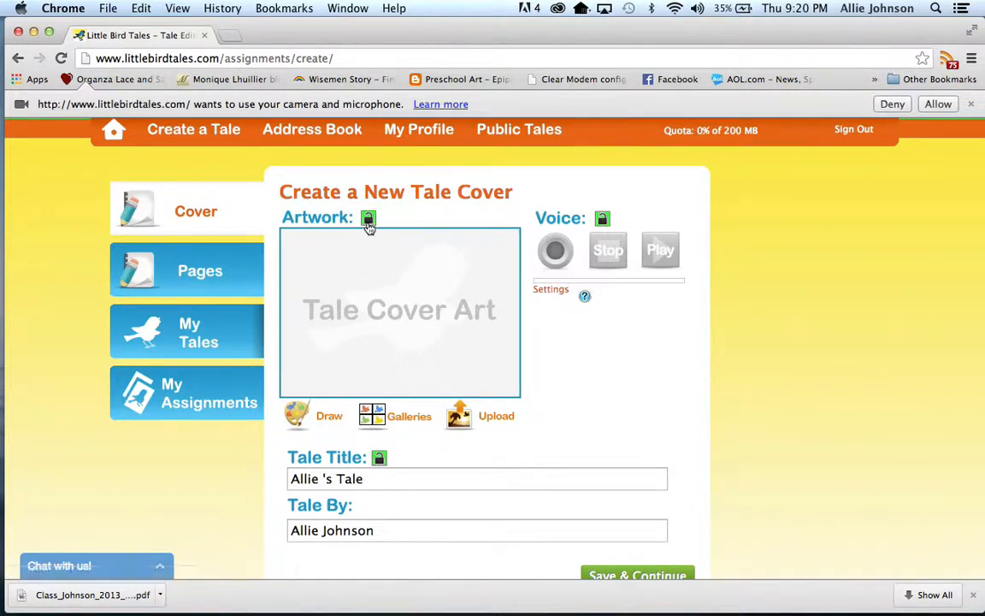
mouse_move(368, 225)
mouse_move(381, 463)
click(294, 417)
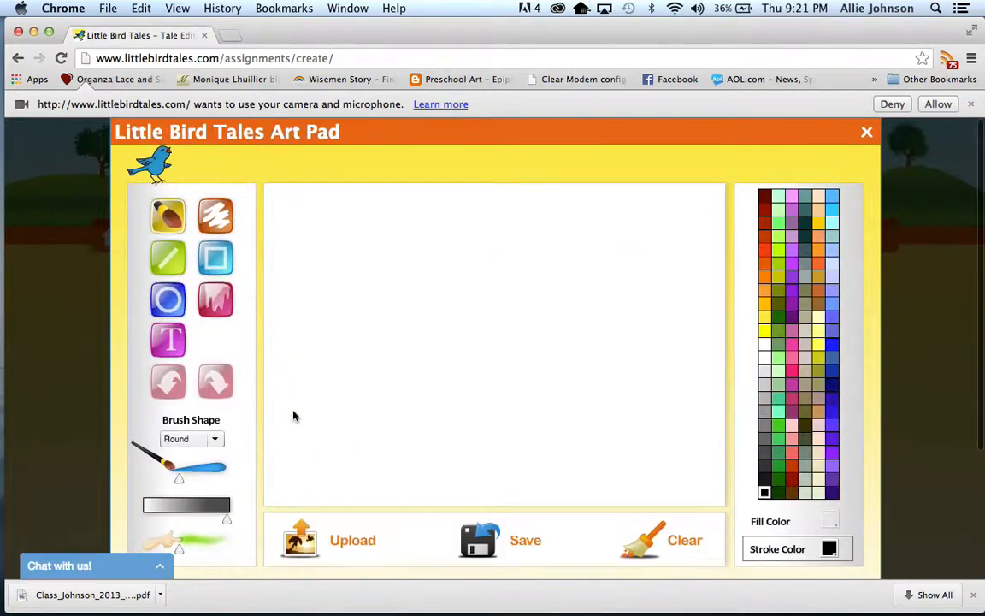
scroll(214, 239, up, 2)
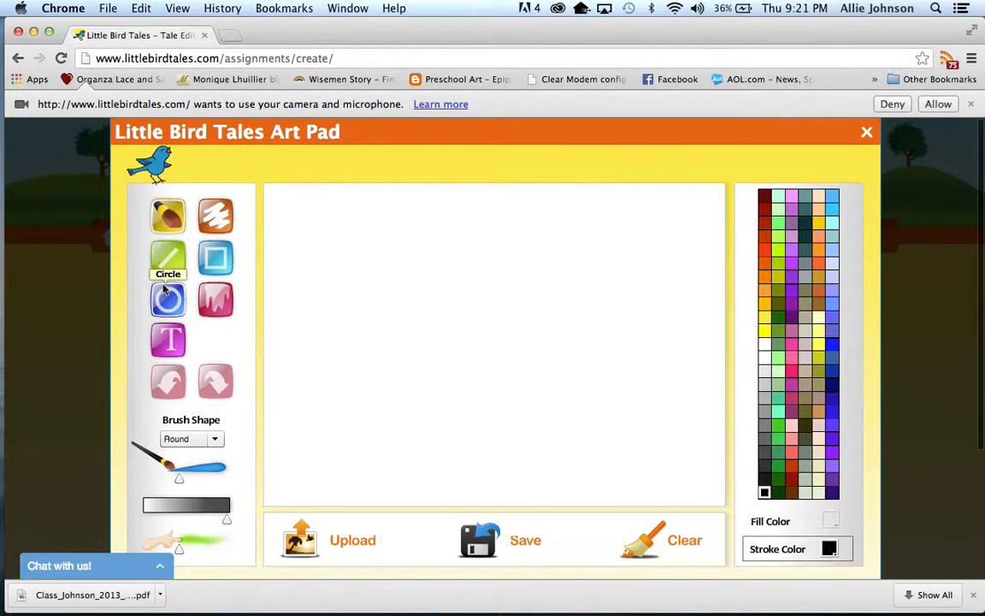
click(166, 220)
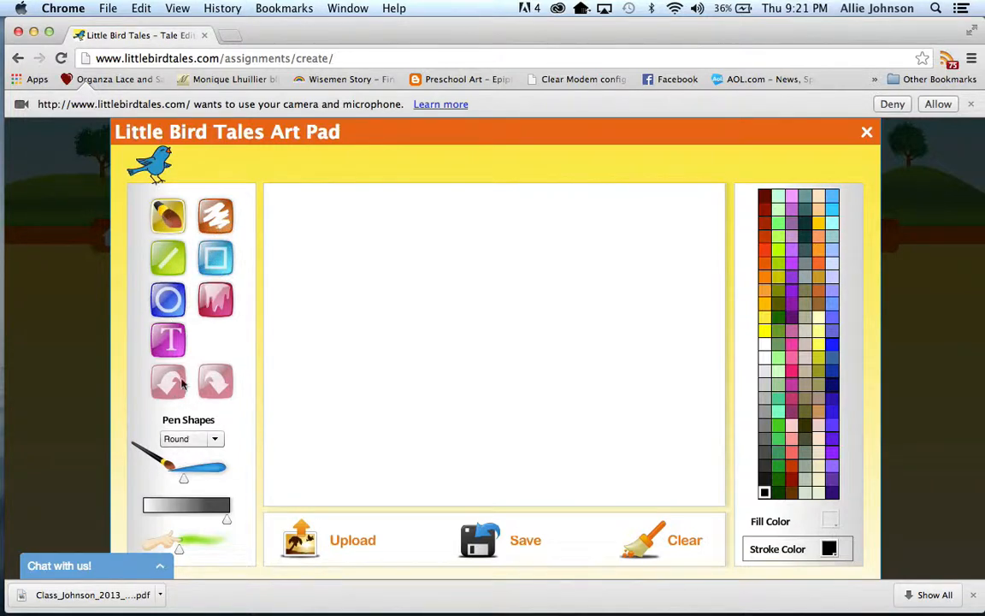
drag(183, 482, 201, 482)
click(791, 278)
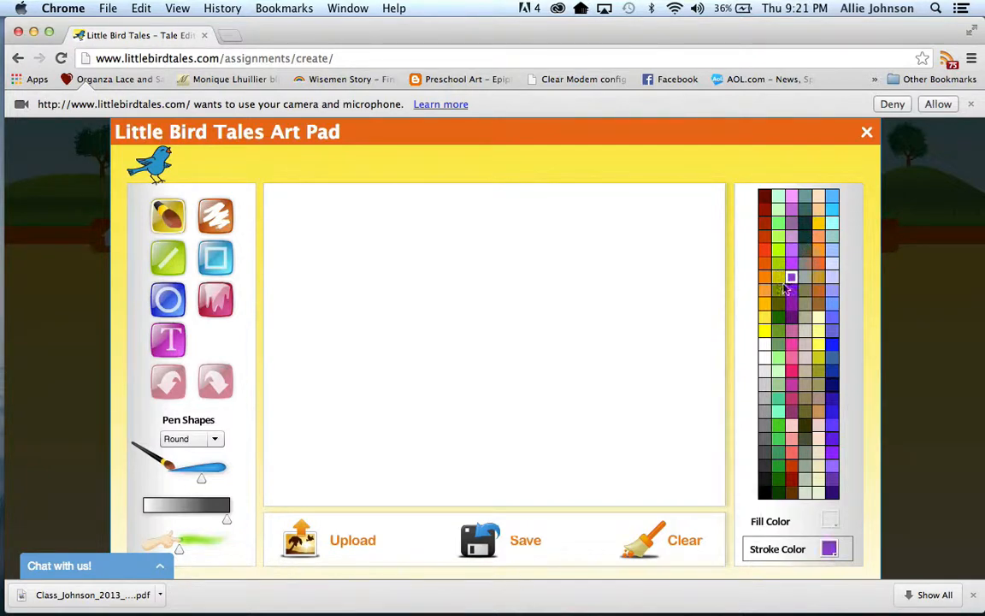
mouse_move(361, 321)
mouse_down()
mouse_move(325, 323)
mouse_move(327, 426)
mouse_move(373, 346)
mouse_move(365, 330)
mouse_move(393, 384)
mouse_move(451, 395)
mouse_up()
mouse_move(396, 281)
mouse_down()
mouse_move(442, 391)
mouse_move(433, 329)
mouse_move(471, 352)
mouse_up()
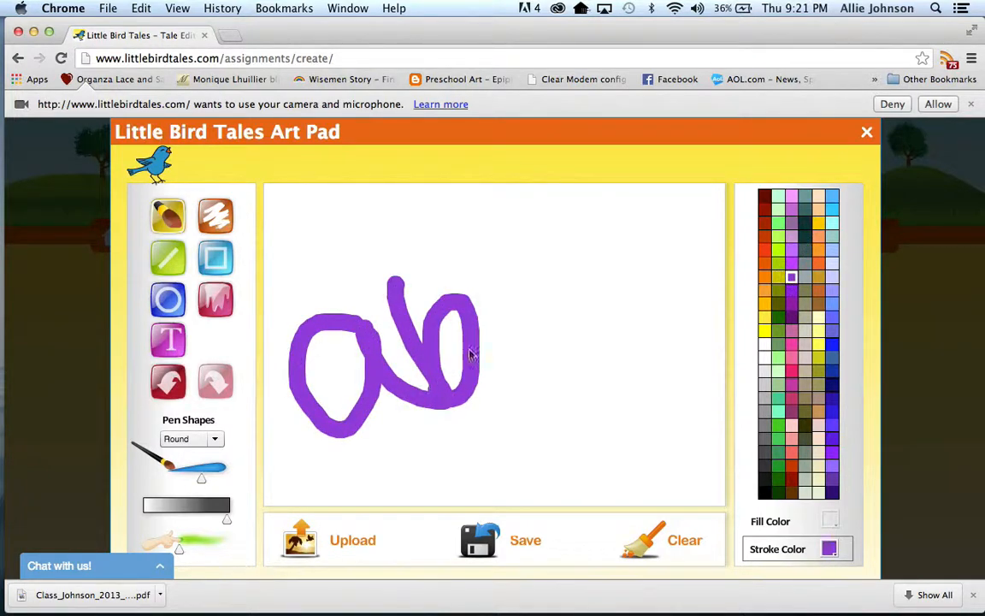
mouse_move(524, 277)
mouse_down()
mouse_move(545, 370)
mouse_move(582, 297)
mouse_up()
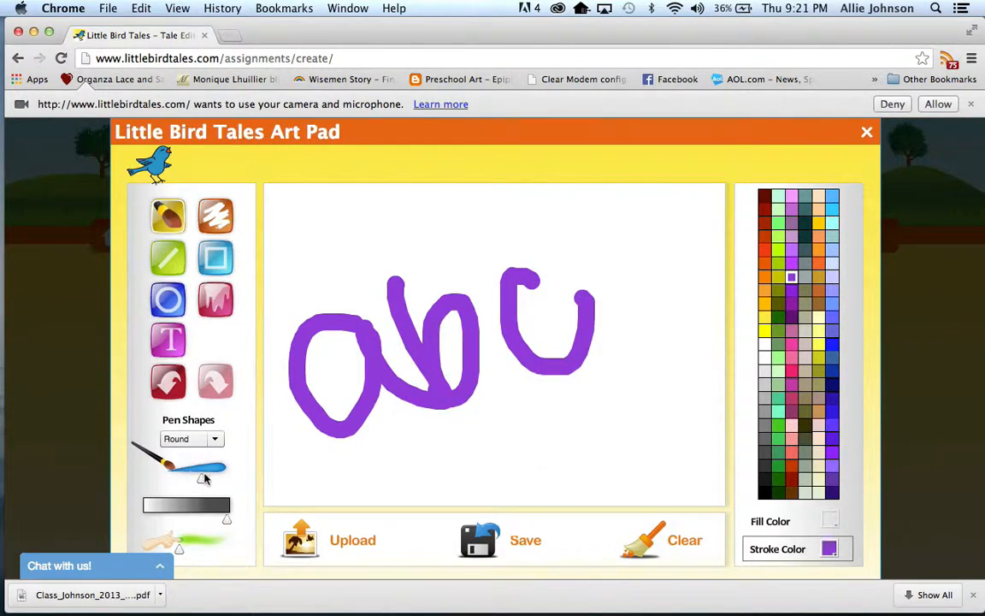
Paint a pink flower with a yellow centre below the letter c, using a larger brush.
drag(201, 478, 219, 477)
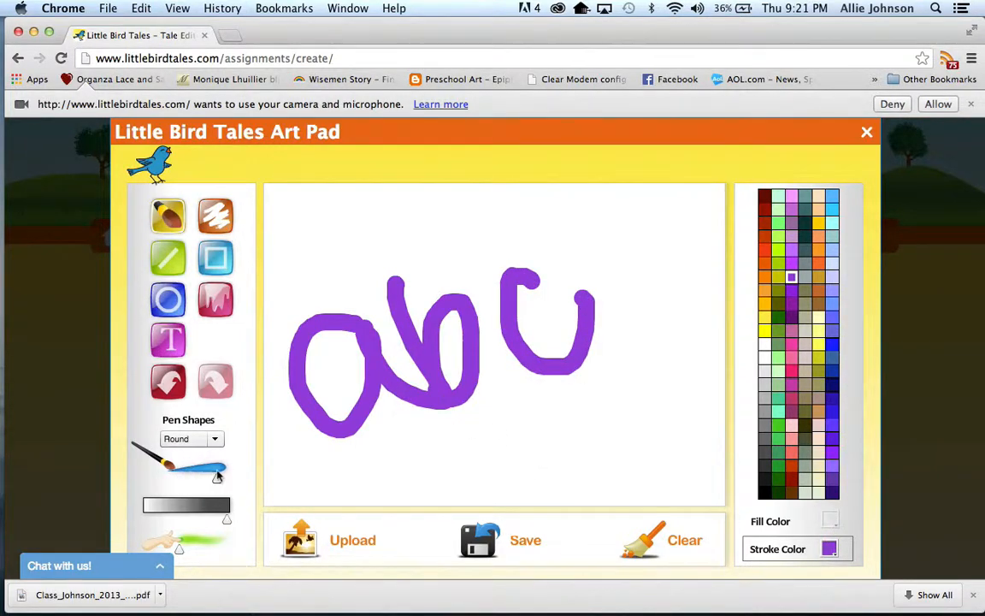
click(819, 332)
click(624, 421)
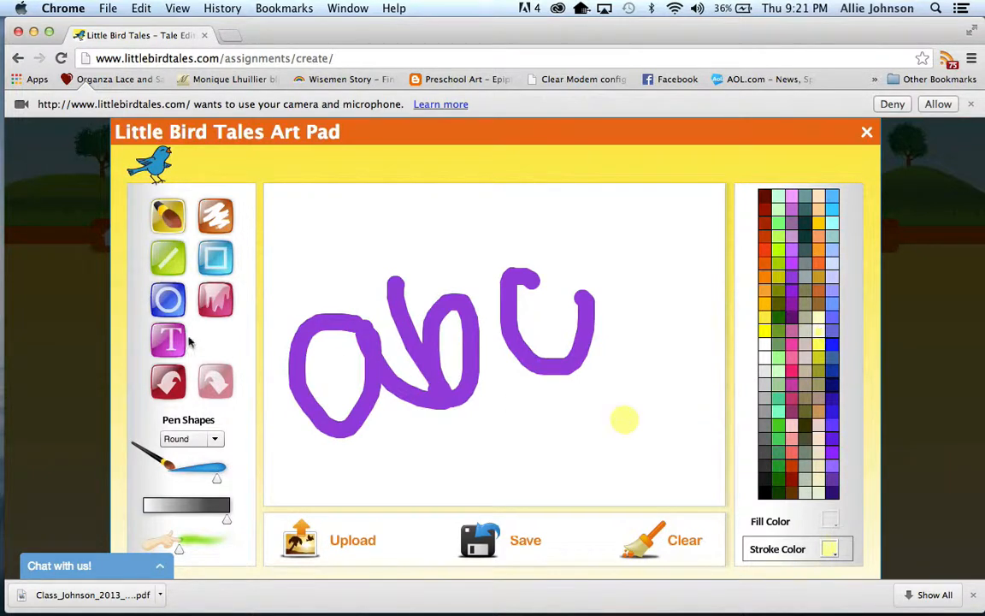
click(791, 307)
click(791, 371)
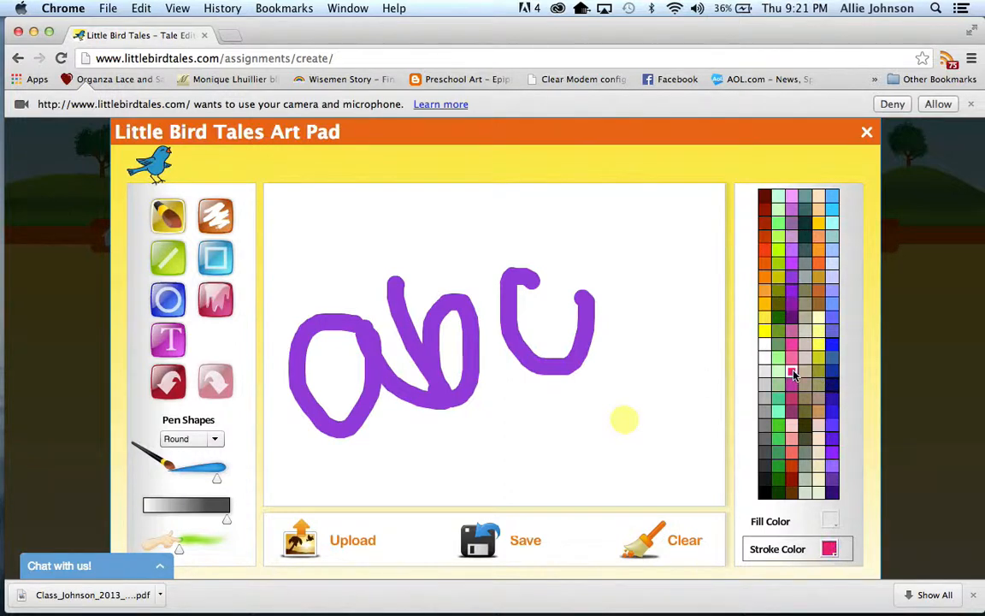
mouse_move(634, 402)
mouse_down()
mouse_move(680, 370)
mouse_move(671, 419)
mouse_move(652, 420)
mouse_move(683, 397)
mouse_move(674, 385)
mouse_move(622, 397)
mouse_move(597, 385)
mouse_move(587, 417)
mouse_move(618, 408)
mouse_move(611, 436)
mouse_move(631, 413)
mouse_move(648, 446)
mouse_move(629, 440)
mouse_up()
click(764, 331)
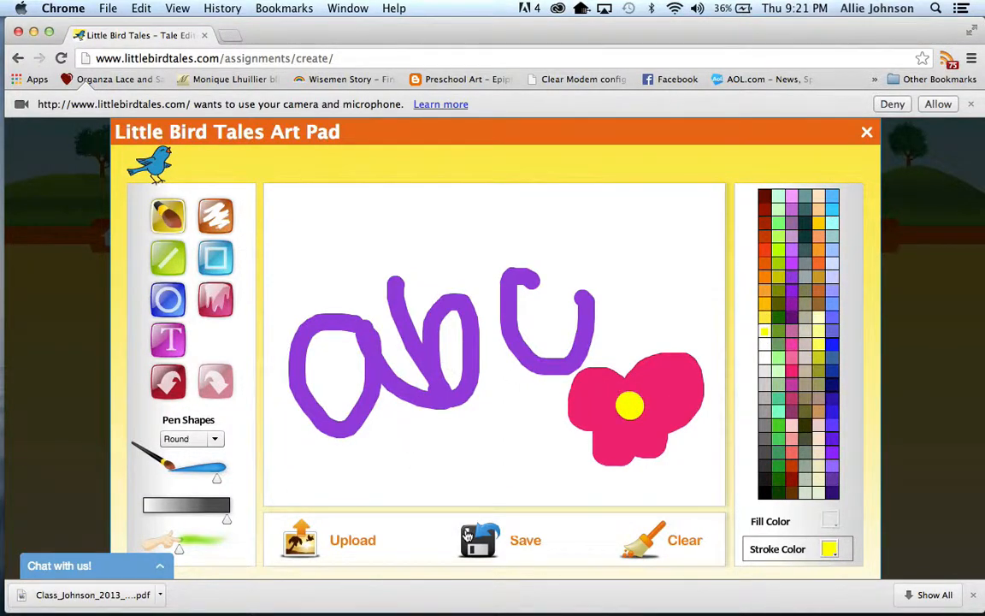
Clear the canvas and fill the whole background with purple.
click(640, 551)
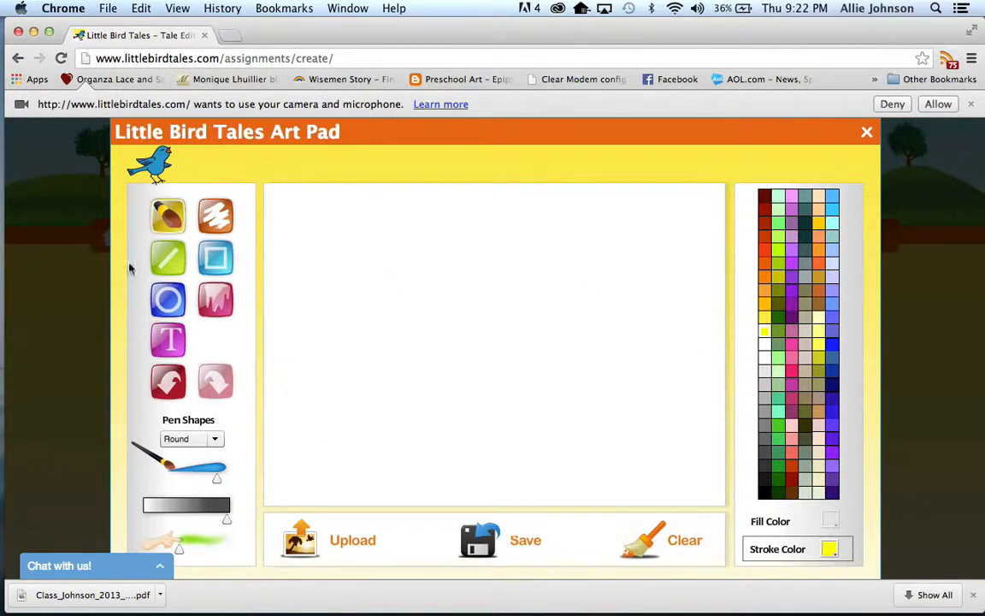
click(218, 303)
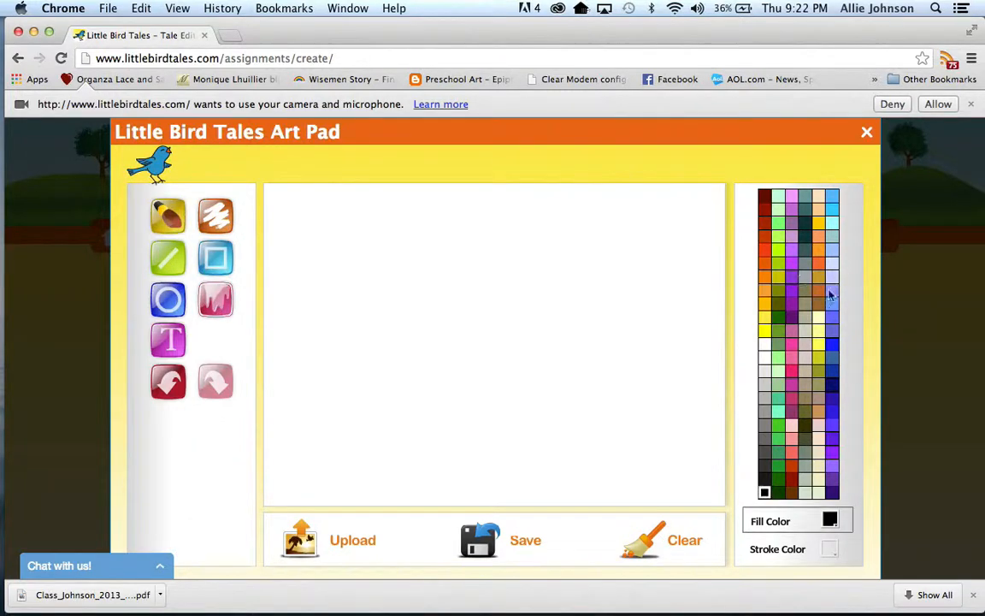
click(778, 276)
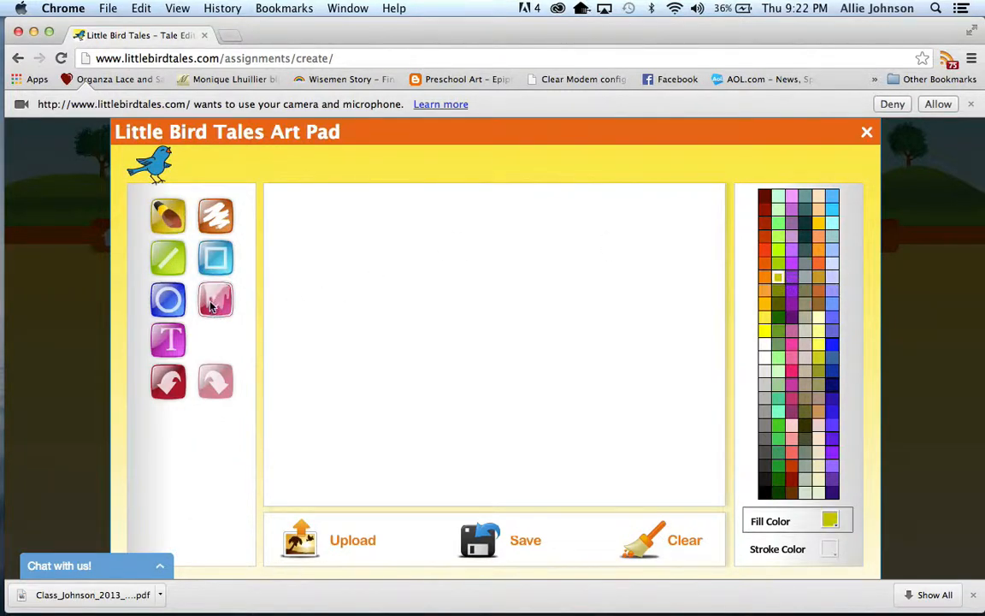
click(791, 278)
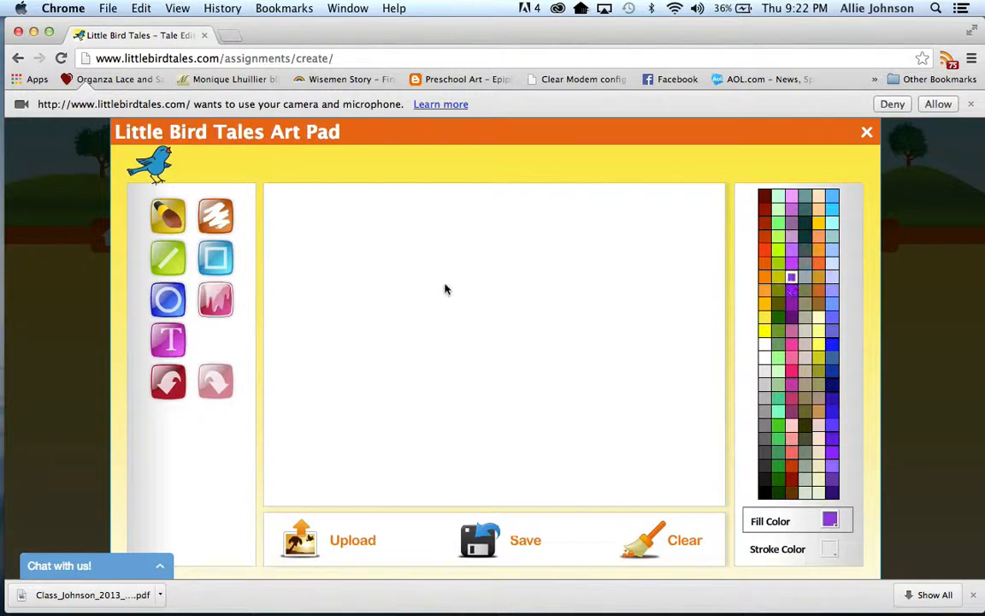
click(445, 289)
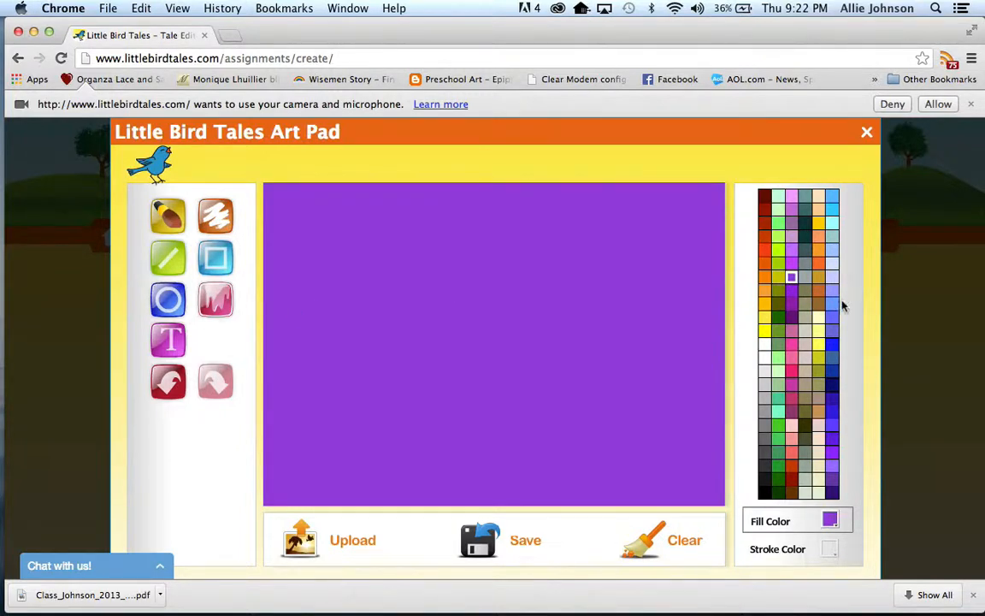
Paint nine blue brush dots scattered across the purple background.
click(167, 219)
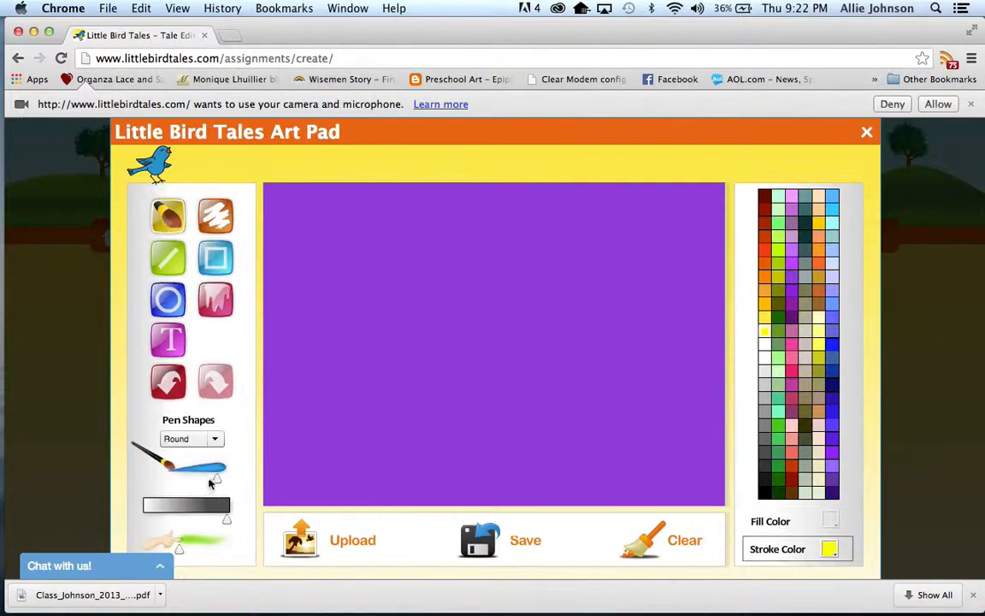
click(831, 345)
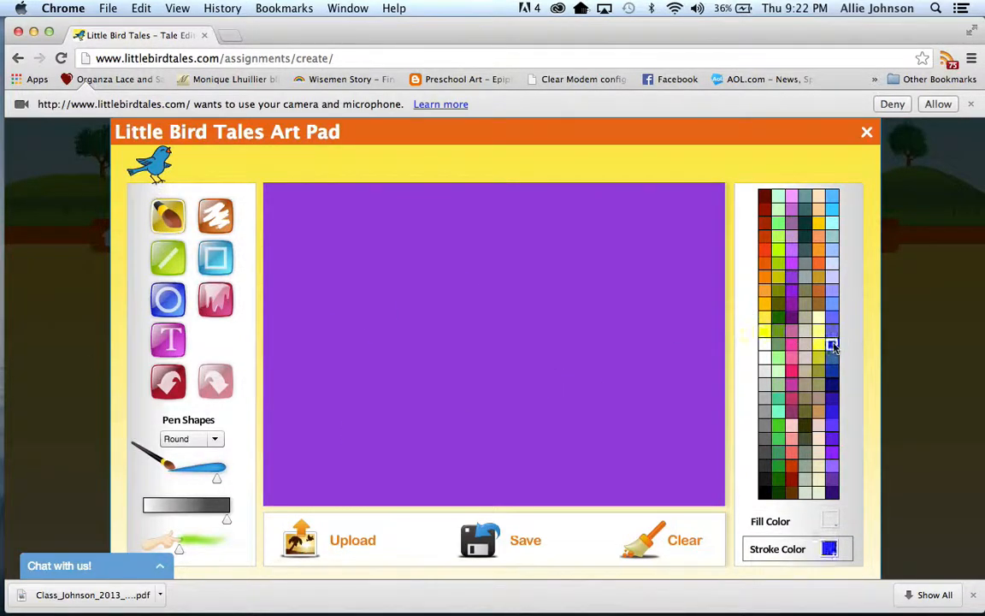
click(310, 250)
click(456, 279)
click(367, 402)
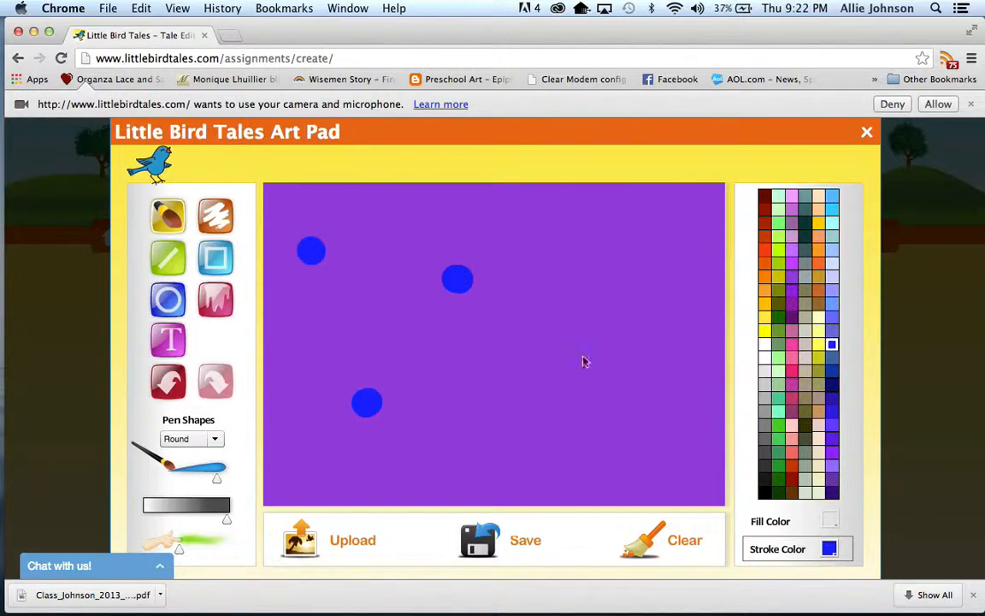
click(582, 356)
click(577, 269)
click(492, 341)
click(533, 428)
click(653, 386)
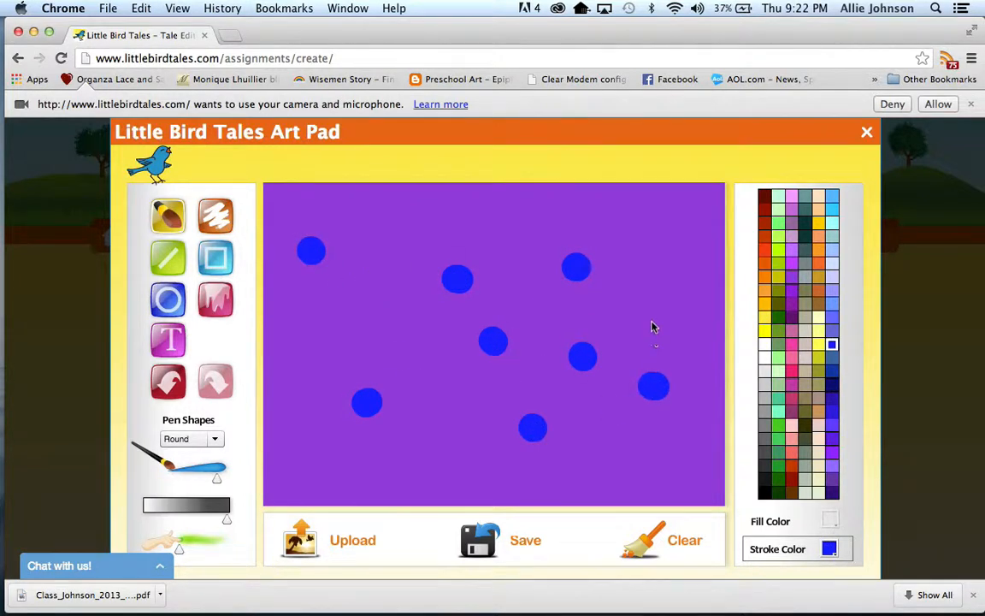
click(652, 317)
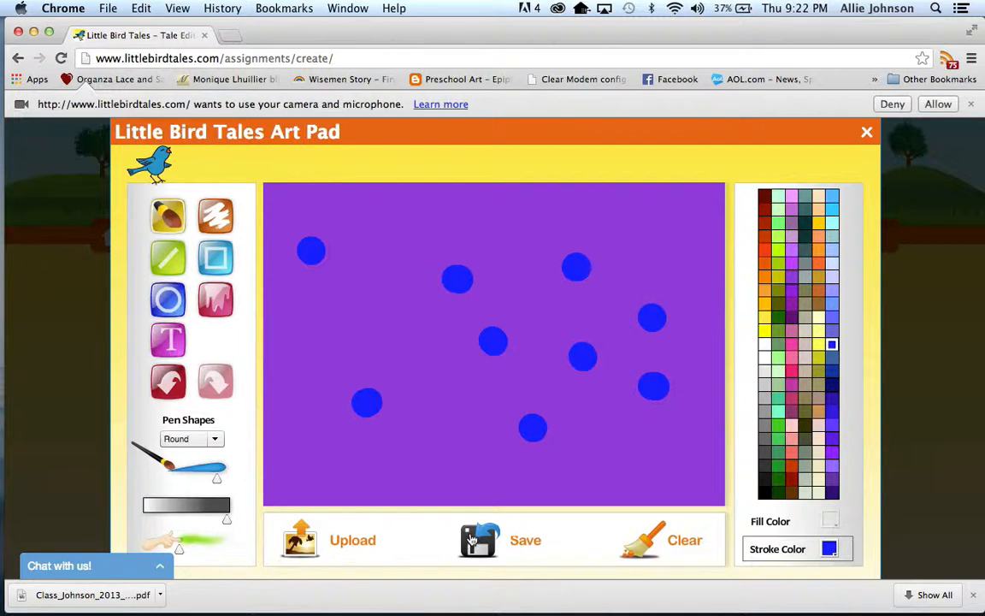
Save the dotted drawing as the cover artwork and close the art pad.
click(471, 541)
click(482, 543)
click(866, 133)
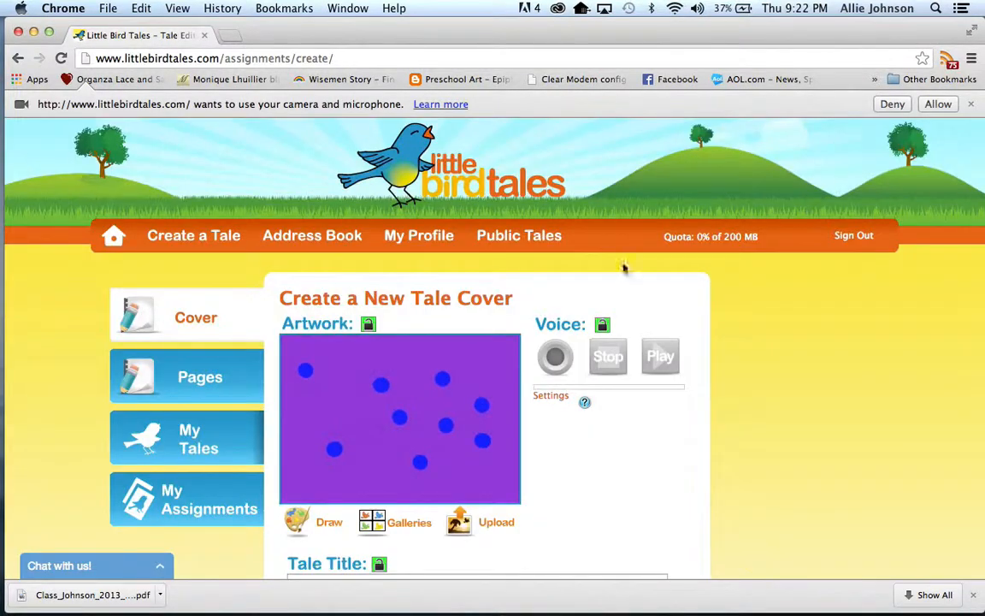
Replace the cover artwork by uploading the "tubing" photo from the iPhoto library.
scroll(526, 367, down, 3)
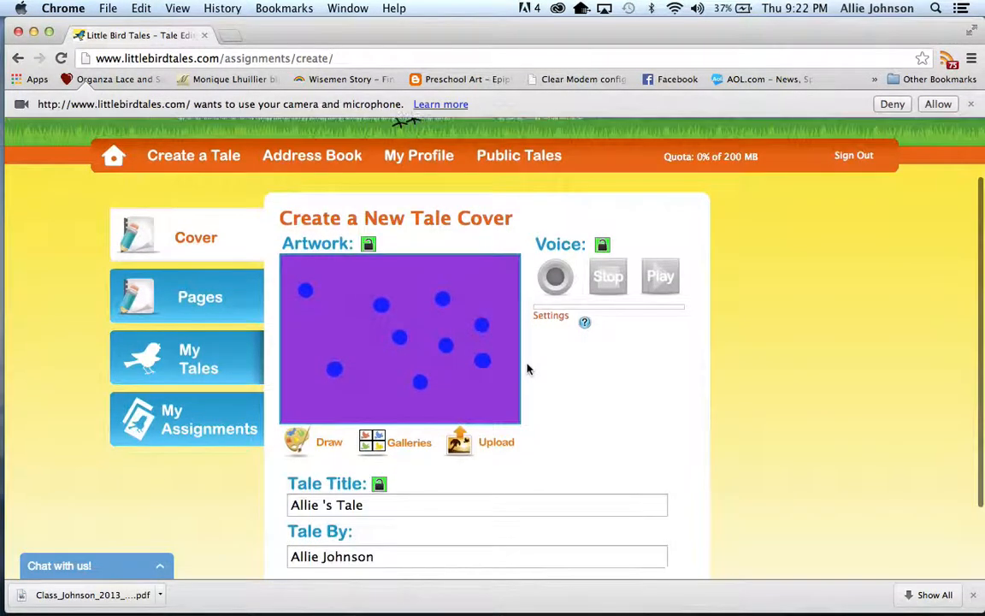
click(368, 244)
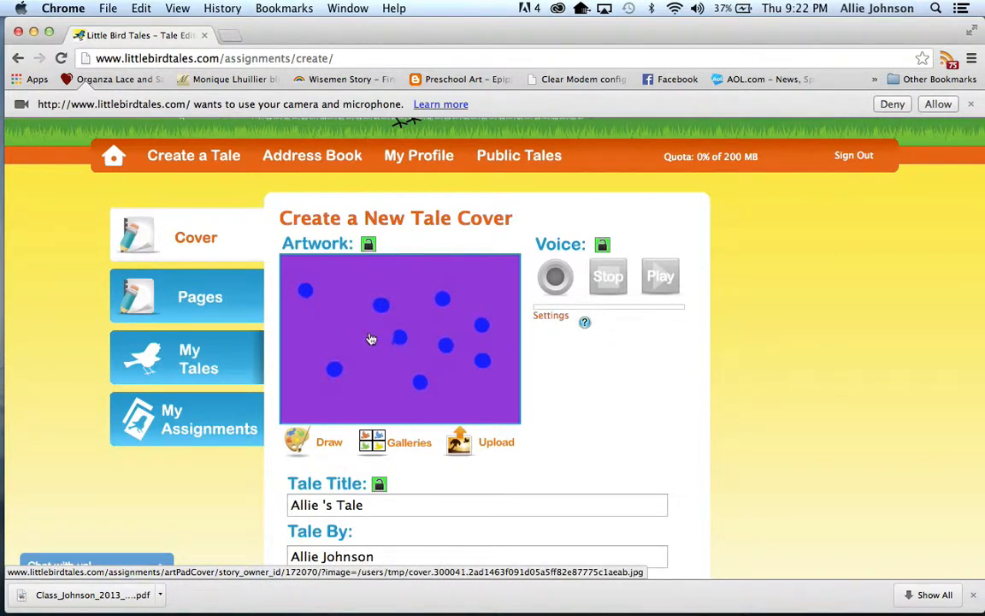
click(459, 444)
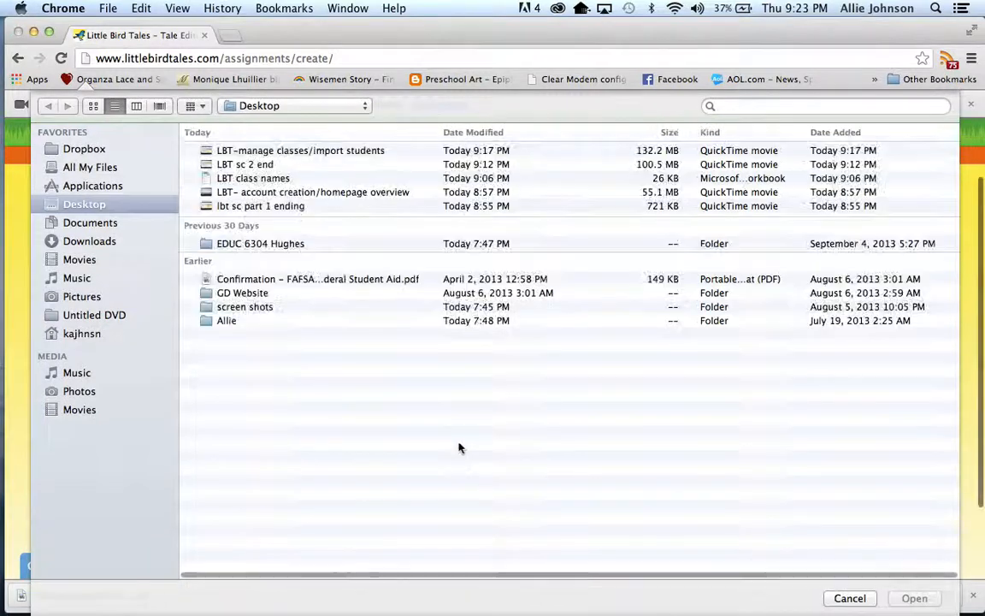
click(78, 391)
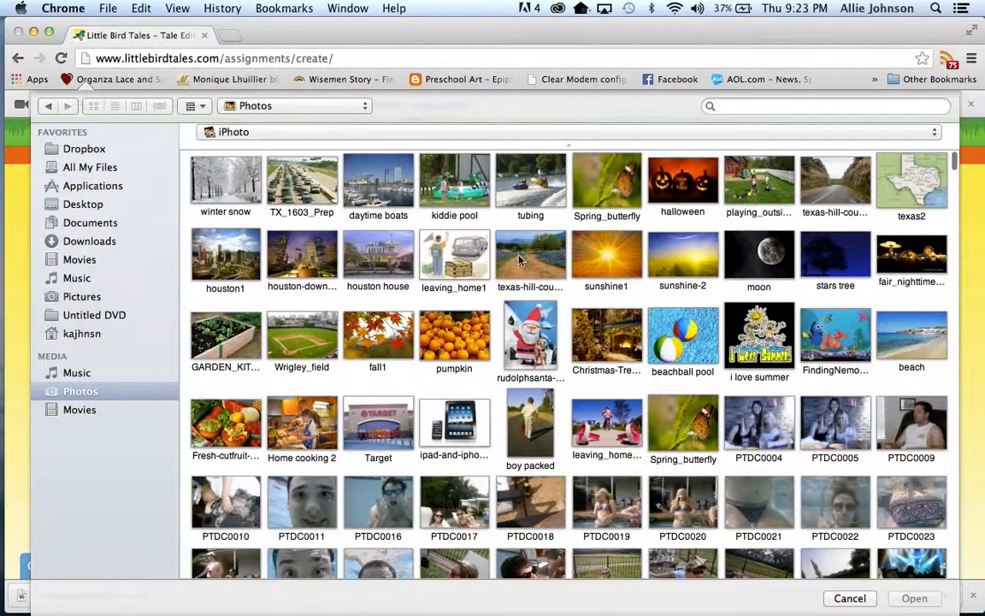
click(529, 195)
double_click(528, 199)
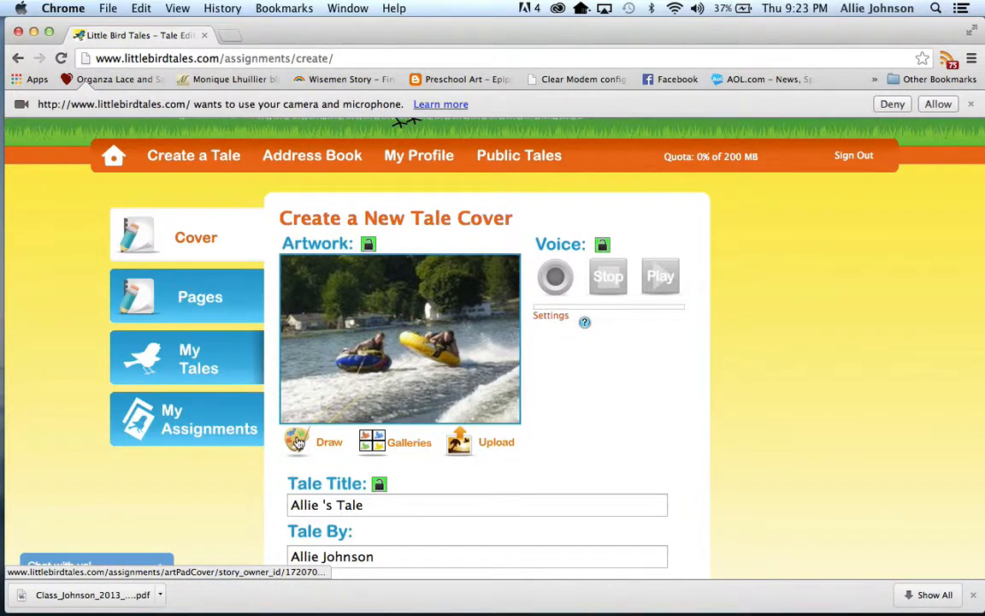
Open the tubing photo in the art pad, try a light green brush stroke near its lower edge, and undo it.
click(331, 376)
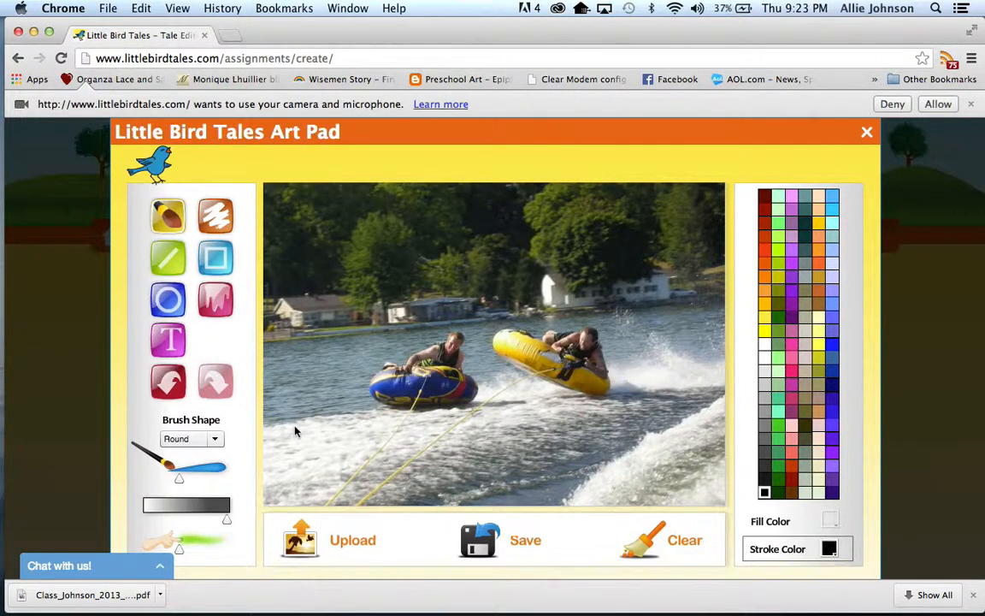
click(168, 213)
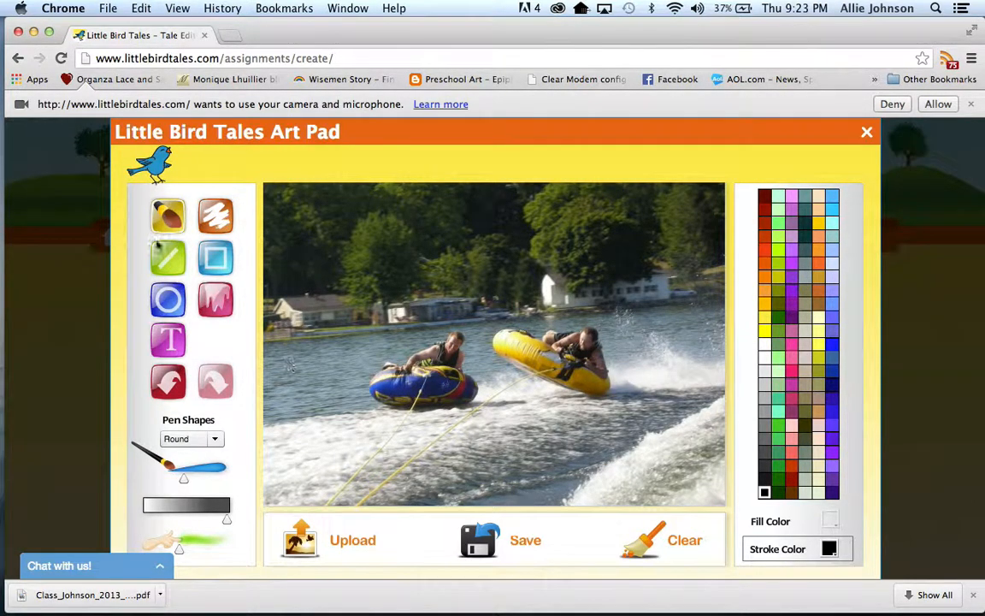
click(777, 238)
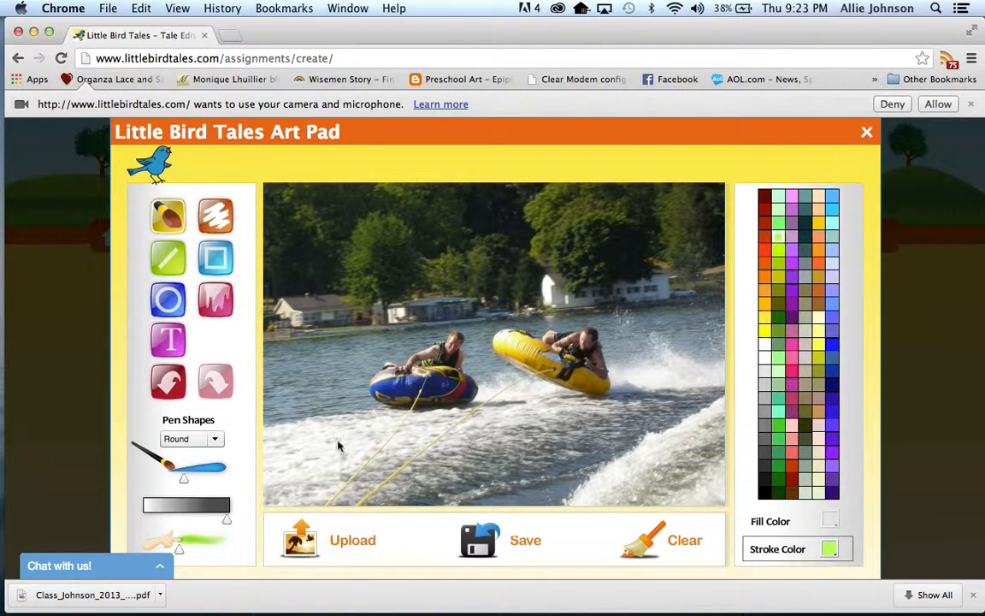
drag(329, 471, 335, 489)
click(168, 387)
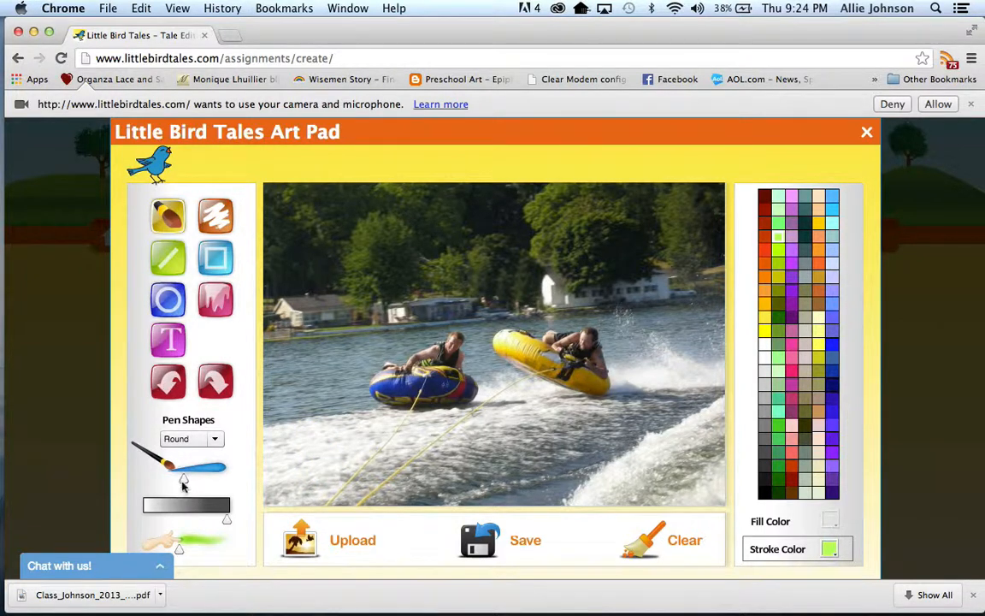
Enlarge the round brush and set the stroke color to lime green.
drag(183, 478, 213, 483)
click(777, 249)
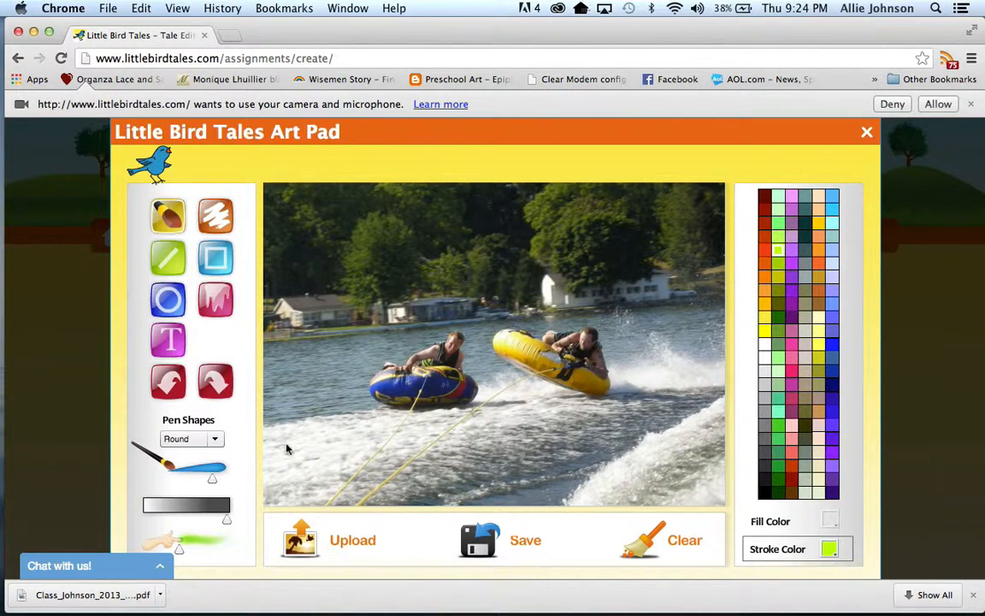
Try painting the large letters "WAT" across the lower part of the photo and undo them, restoring the clean tubing photo.
mouse_move(280, 421)
mouse_down()
mouse_move(319, 485)
mouse_move(333, 436)
mouse_move(384, 480)
mouse_move(393, 415)
mouse_up()
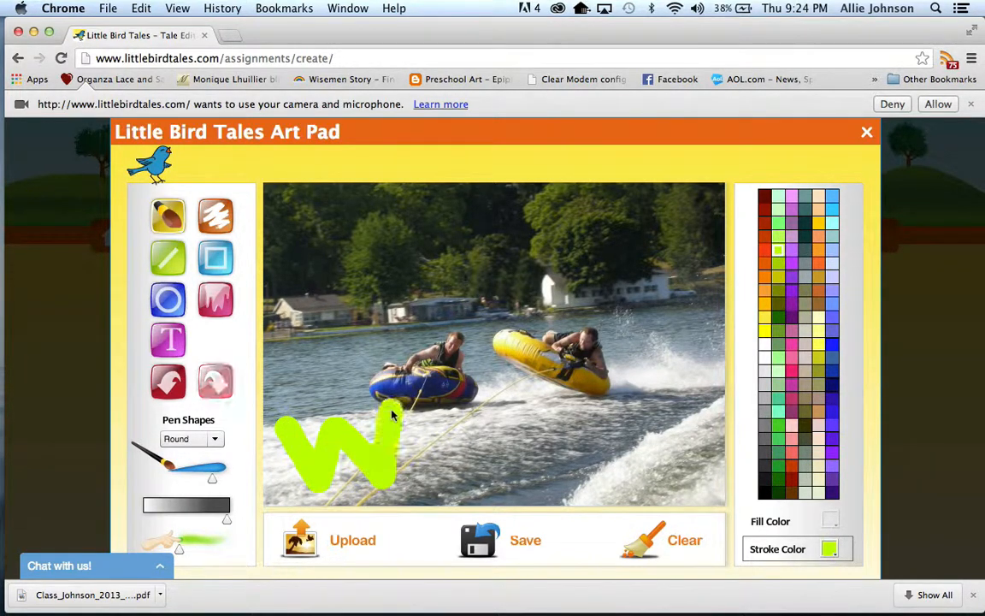
mouse_move(421, 485)
mouse_down()
mouse_move(439, 413)
mouse_move(496, 477)
mouse_up()
mouse_move(419, 443)
mouse_down()
mouse_move(476, 439)
mouse_move(489, 403)
mouse_move(529, 371)
mouse_move(515, 390)
mouse_move(543, 455)
mouse_up()
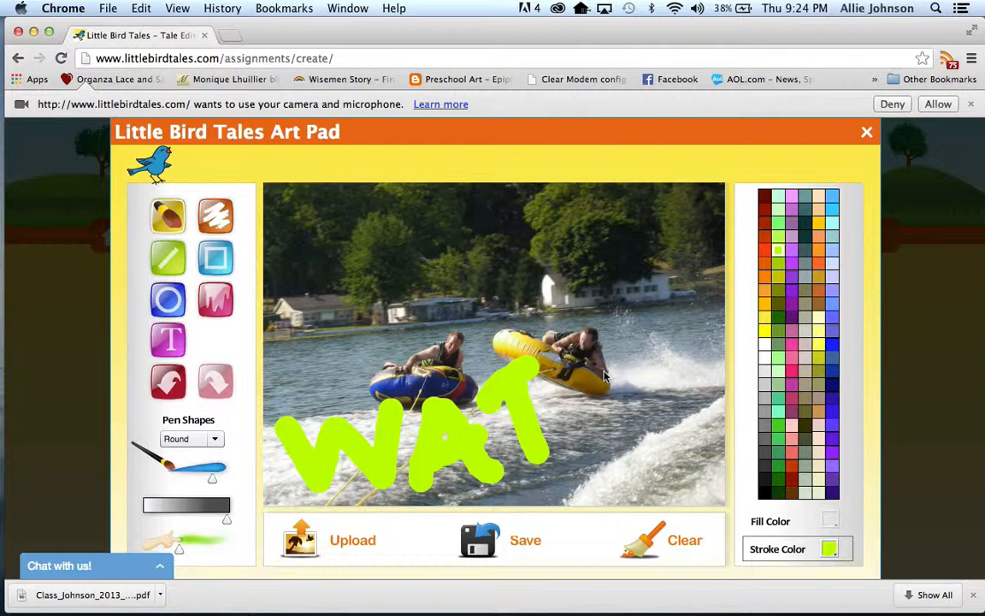
click(168, 382)
click(167, 382)
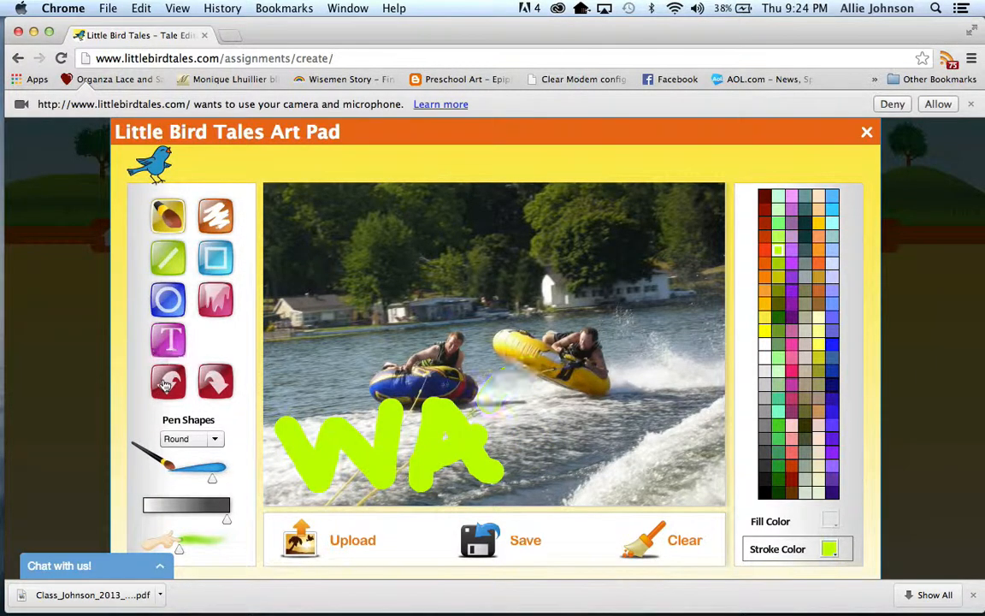
click(167, 382)
click(167, 382)
click(168, 382)
click(167, 383)
click(166, 383)
click(167, 383)
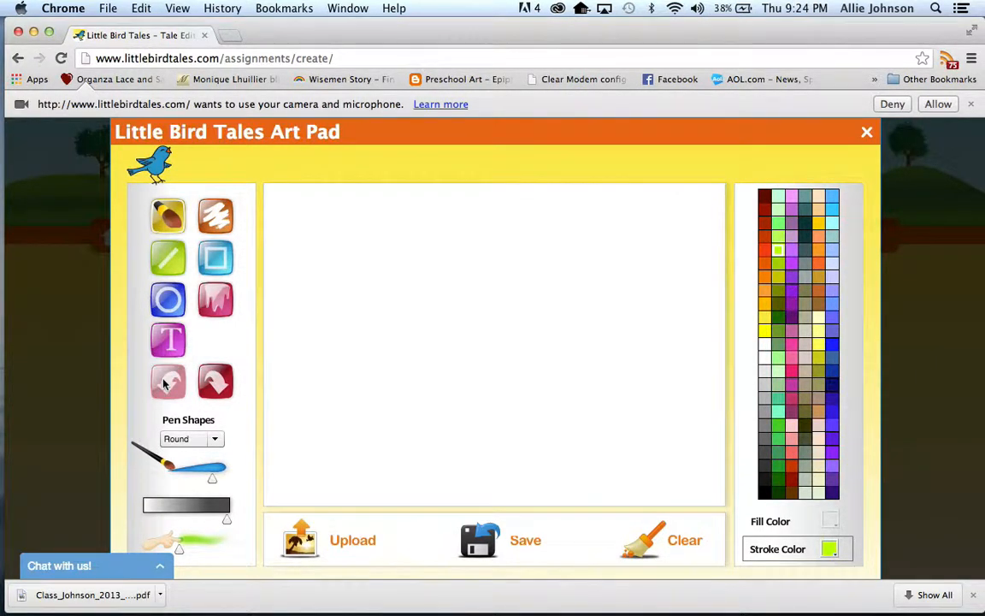
click(215, 382)
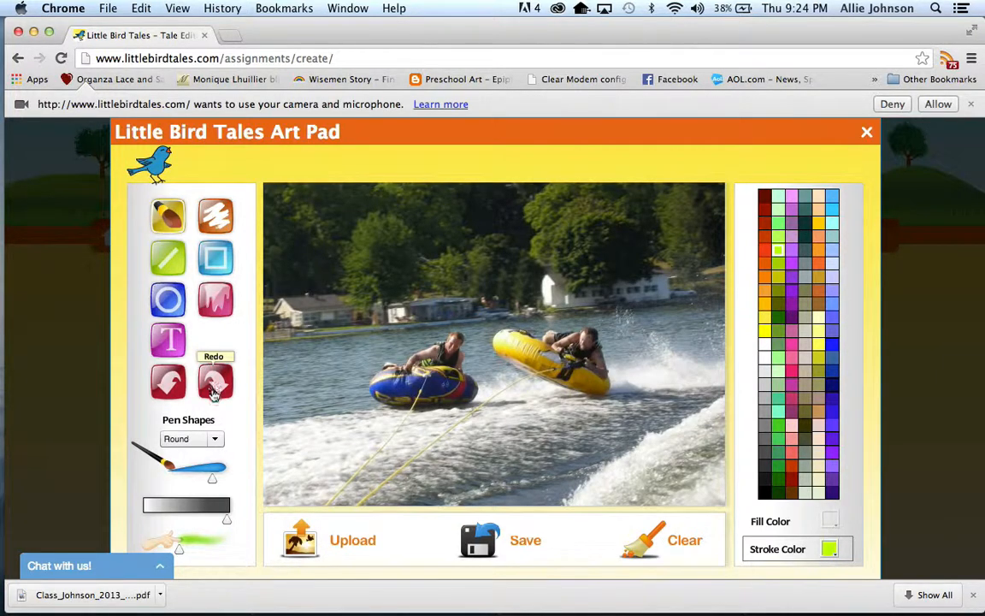
click(215, 389)
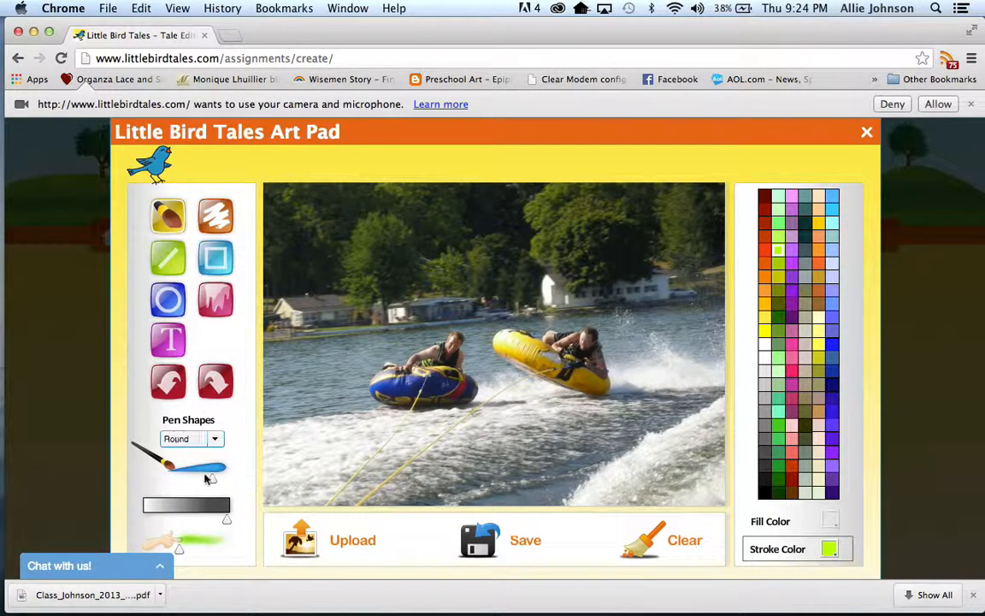
Paint the word "WATER" in lime green across the lower part of the tubing photo with a slightly thinner round brush.
drag(211, 482, 200, 479)
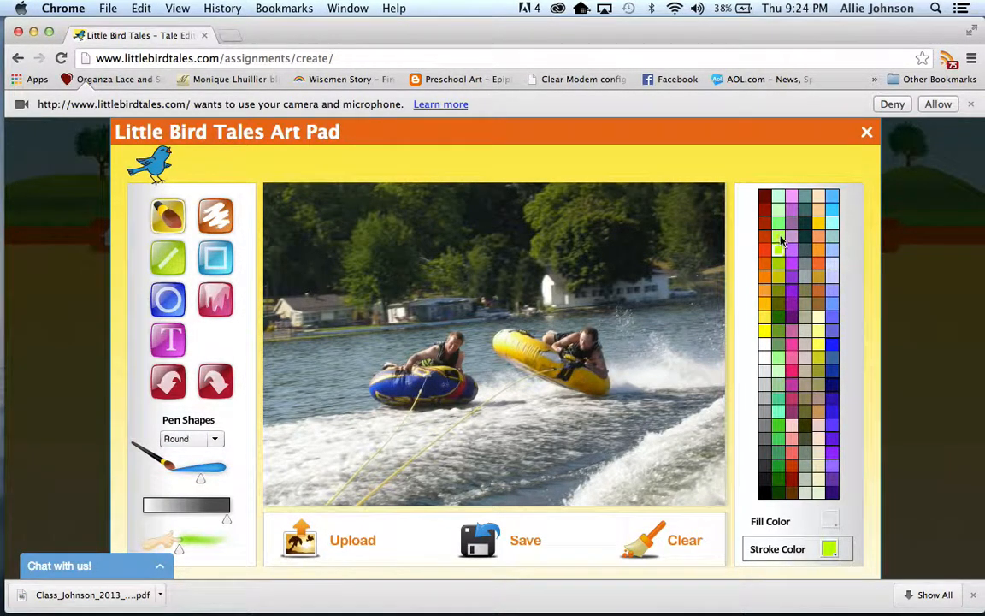
mouse_move(284, 412)
mouse_down()
mouse_move(294, 474)
mouse_move(314, 416)
mouse_move(340, 461)
mouse_move(357, 403)
mouse_up()
mouse_move(389, 483)
mouse_down()
mouse_move(404, 402)
mouse_move(436, 455)
mouse_up()
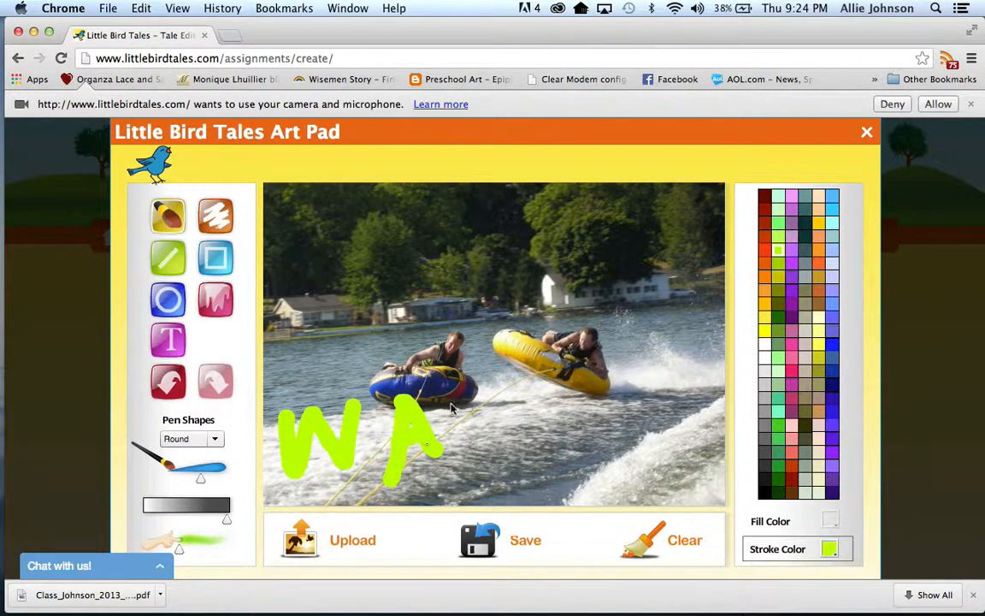
mouse_move(431, 402)
mouse_down()
mouse_move(478, 398)
mouse_move(461, 401)
mouse_move(460, 451)
mouse_up()
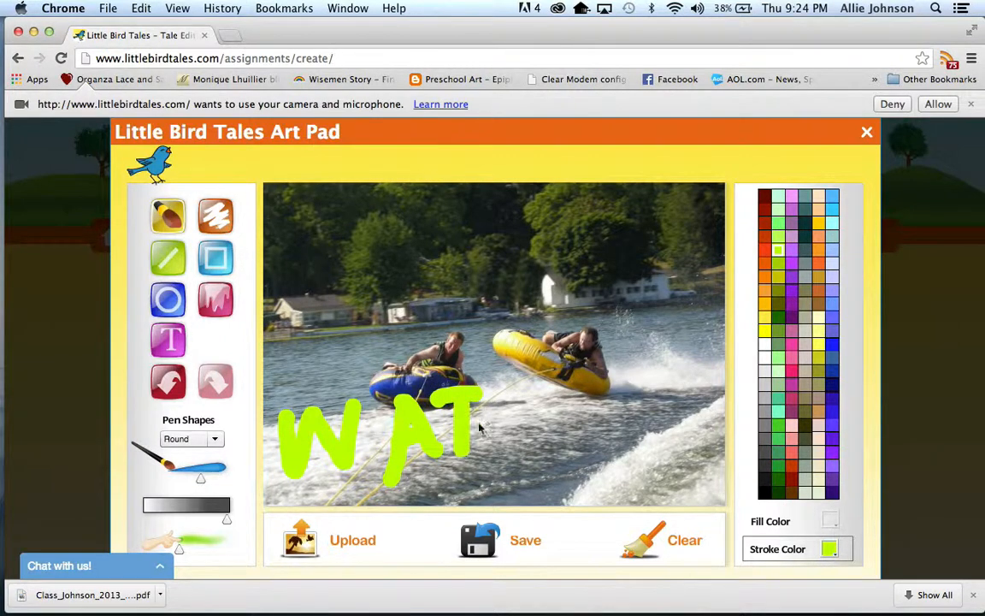
mouse_move(494, 401)
mouse_down()
mouse_move(500, 452)
mouse_move(512, 389)
mouse_up()
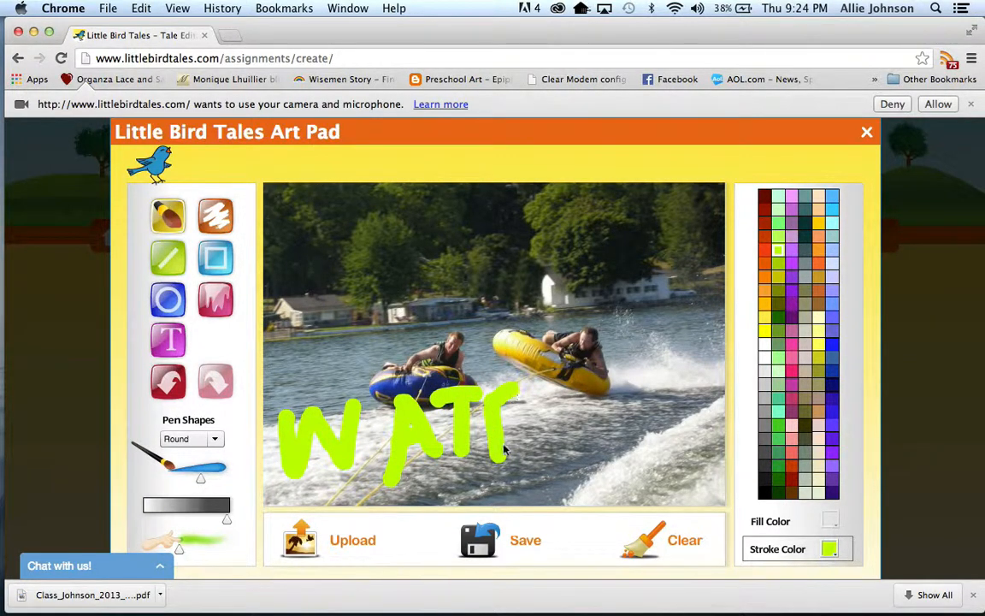
drag(496, 430, 517, 421)
drag(494, 462, 547, 442)
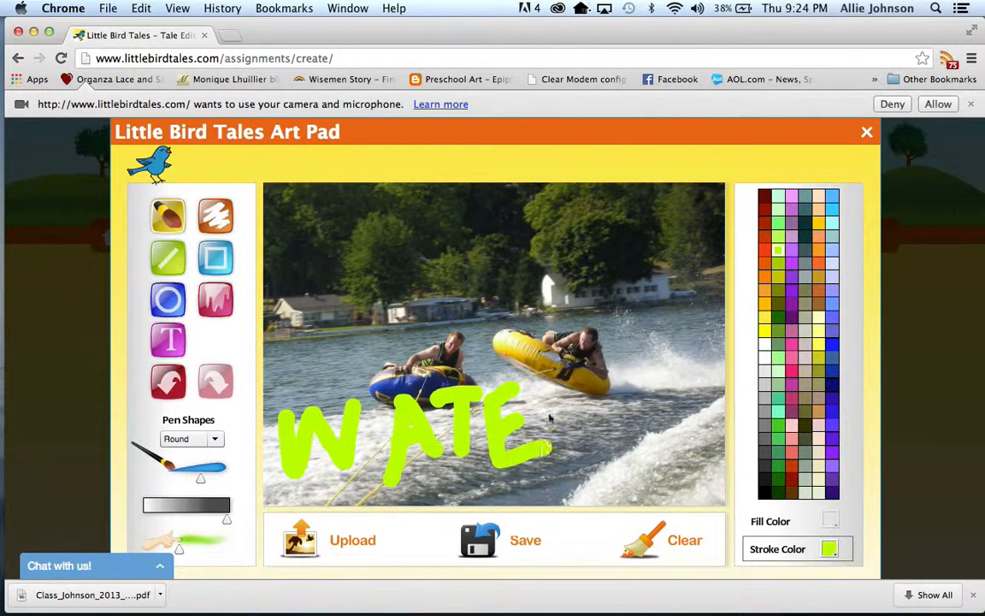
drag(554, 378, 571, 462)
mouse_move(554, 386)
mouse_down()
mouse_move(581, 430)
mouse_move(635, 440)
mouse_up()
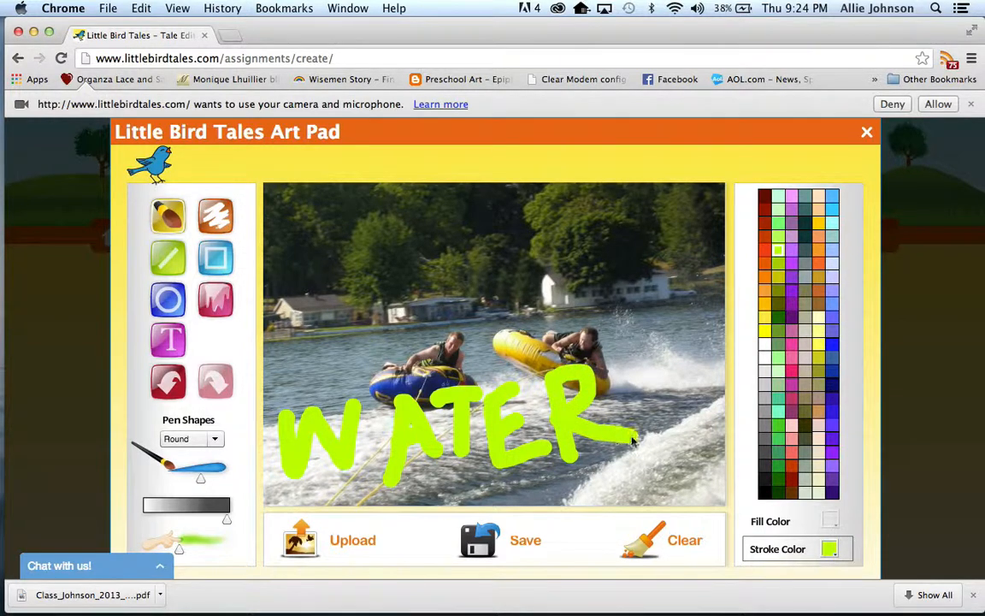
Save the painted tubing photo as the cover artwork and close the art pad.
click(479, 546)
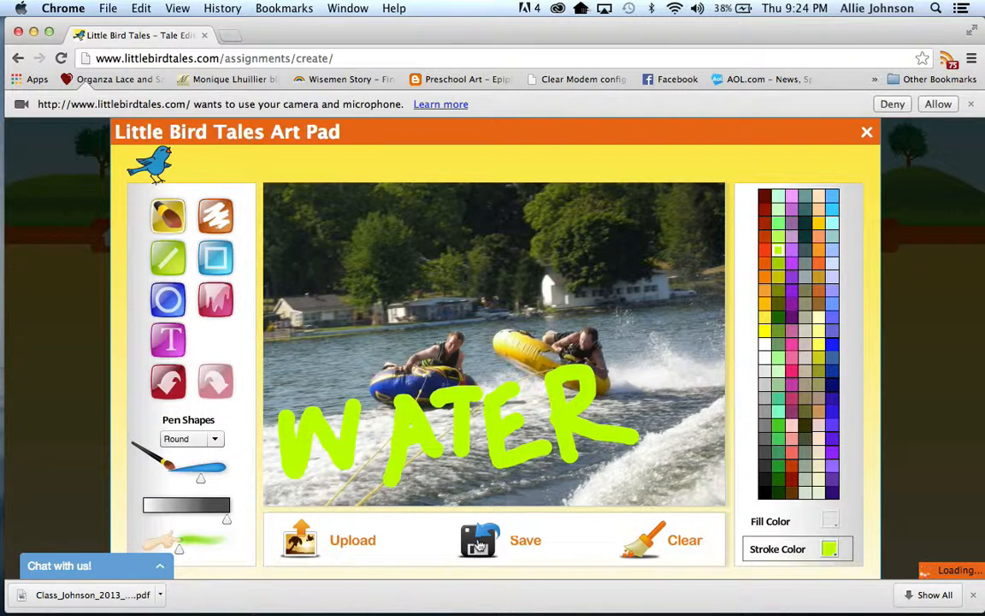
click(867, 134)
Check the voice recorder's Flash Player privacy settings for camera and microphone access and close them.
scroll(506, 384, down, 5)
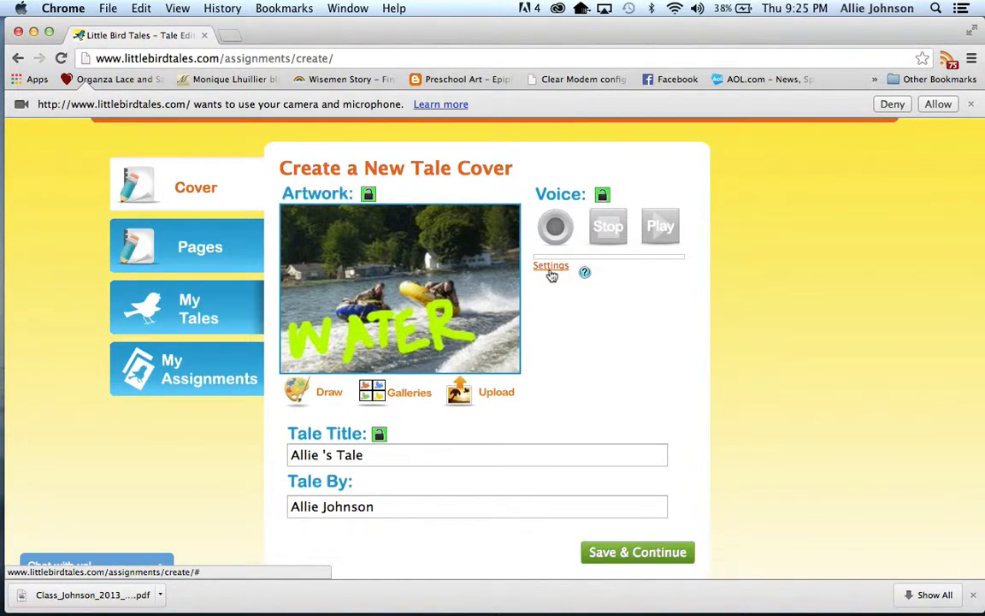
click(551, 267)
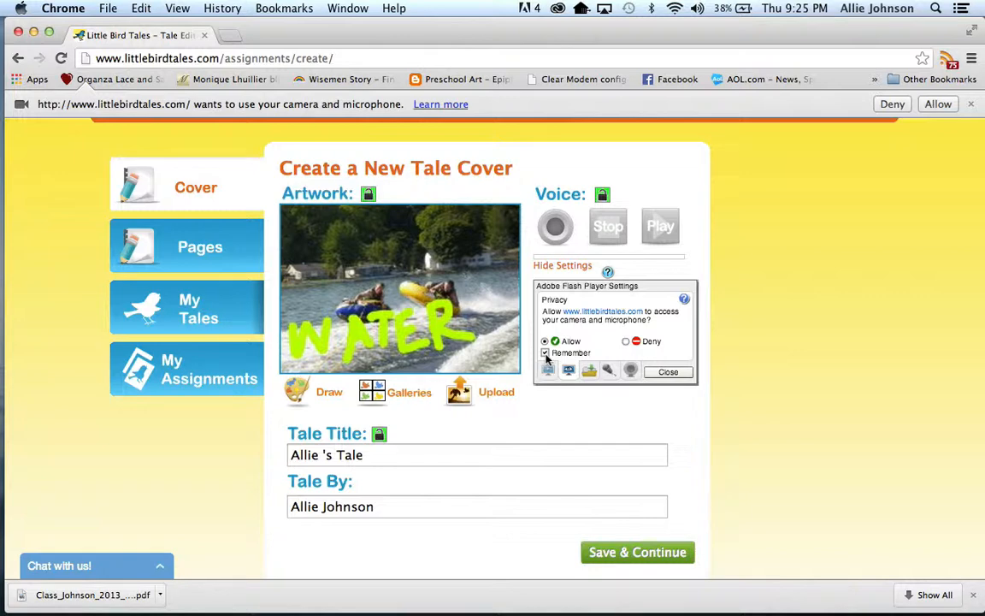
click(681, 373)
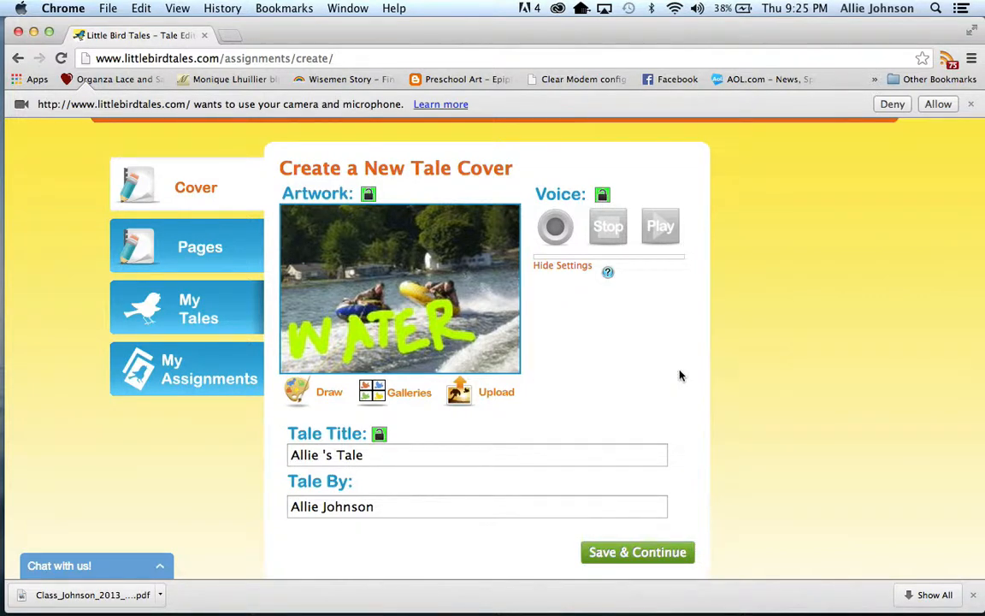
Save the cover and continue to the assignment's pages.
scroll(680, 374, down, 2)
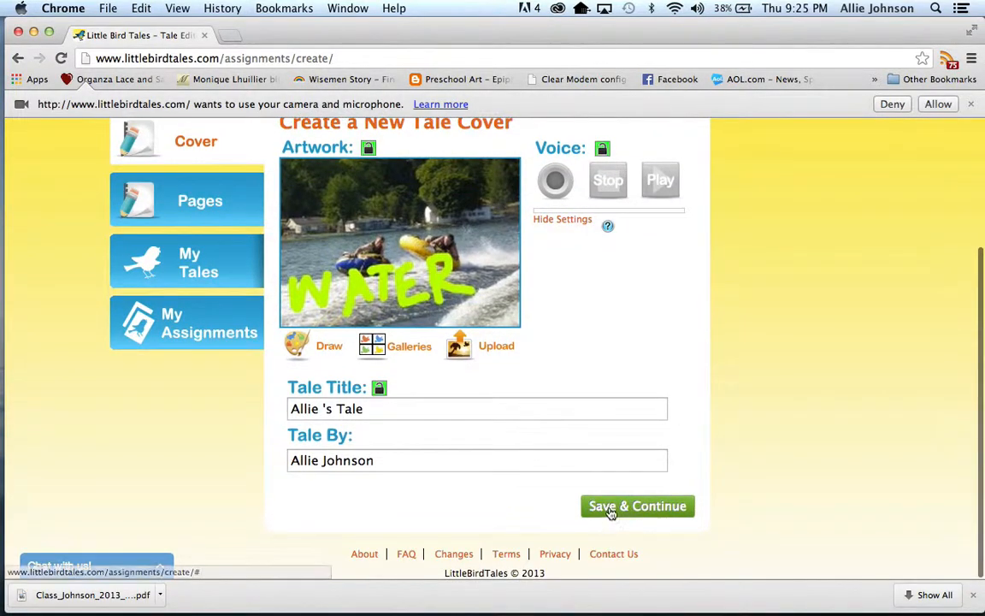
click(610, 509)
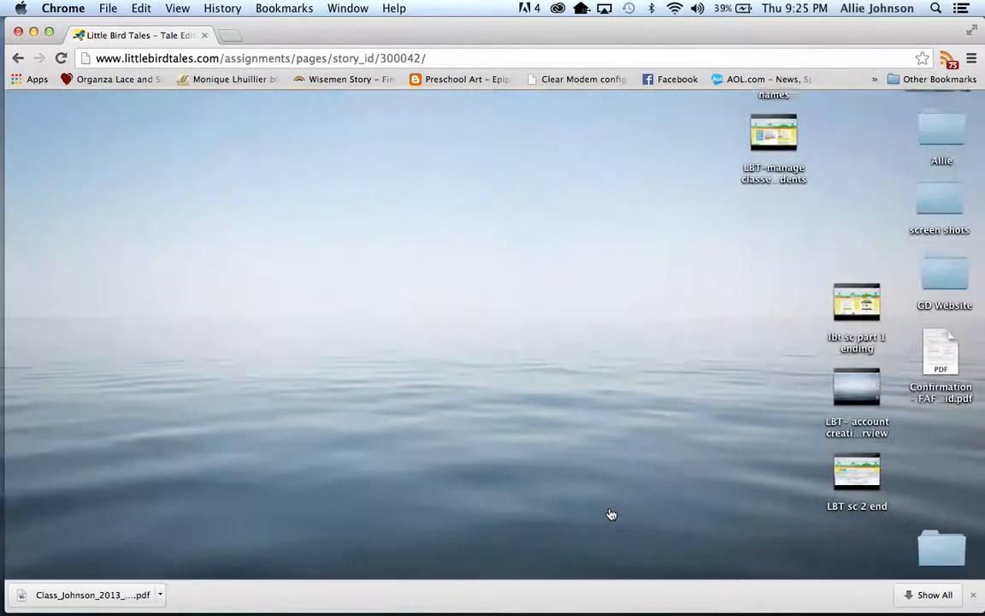
Enter the teacher instructions "Do you have a pet? What is it's name?" for the first page and save it.
scroll(611, 513, down, 3)
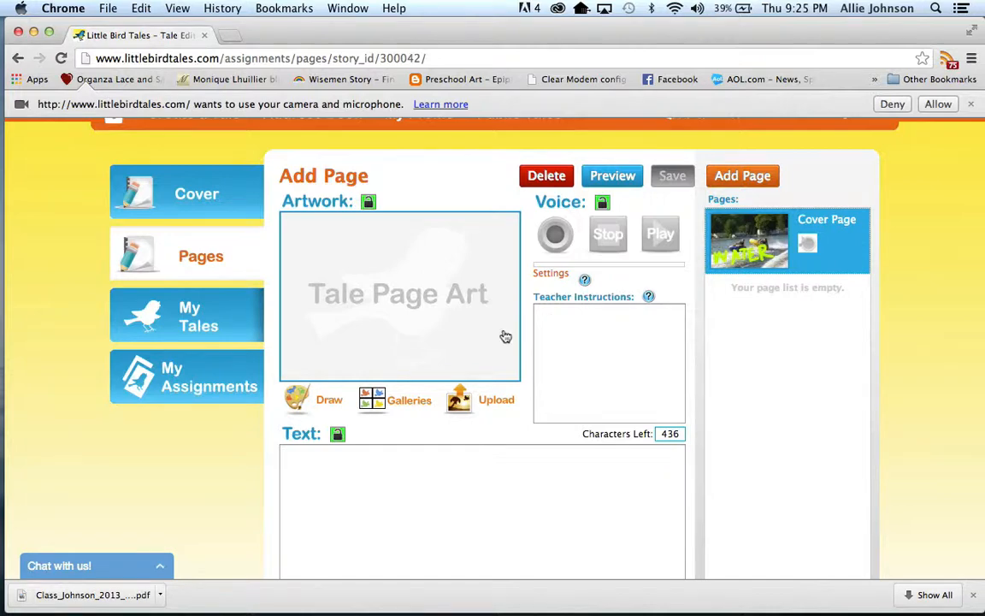
click(574, 325)
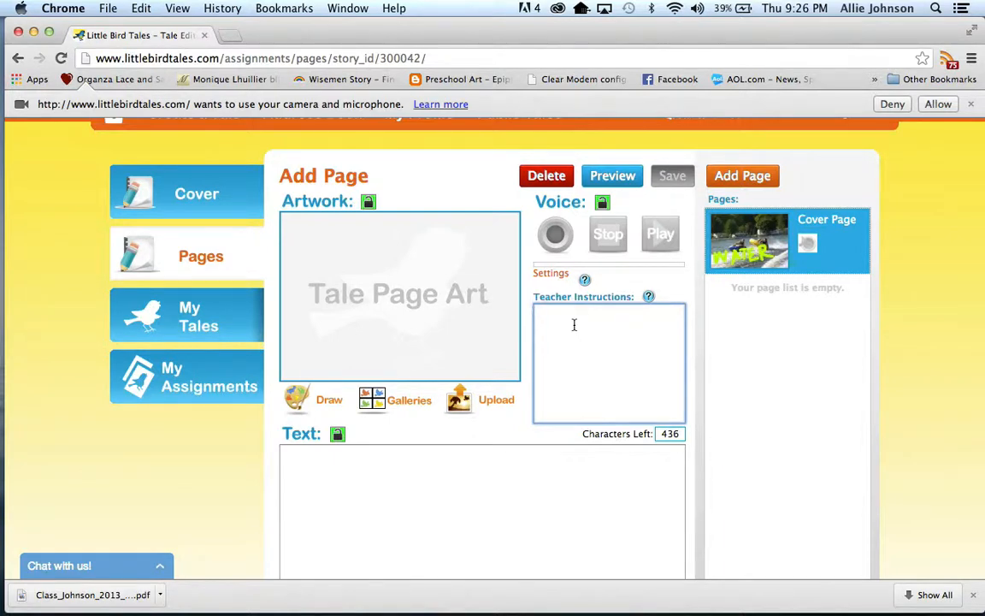
text(Do you have a)
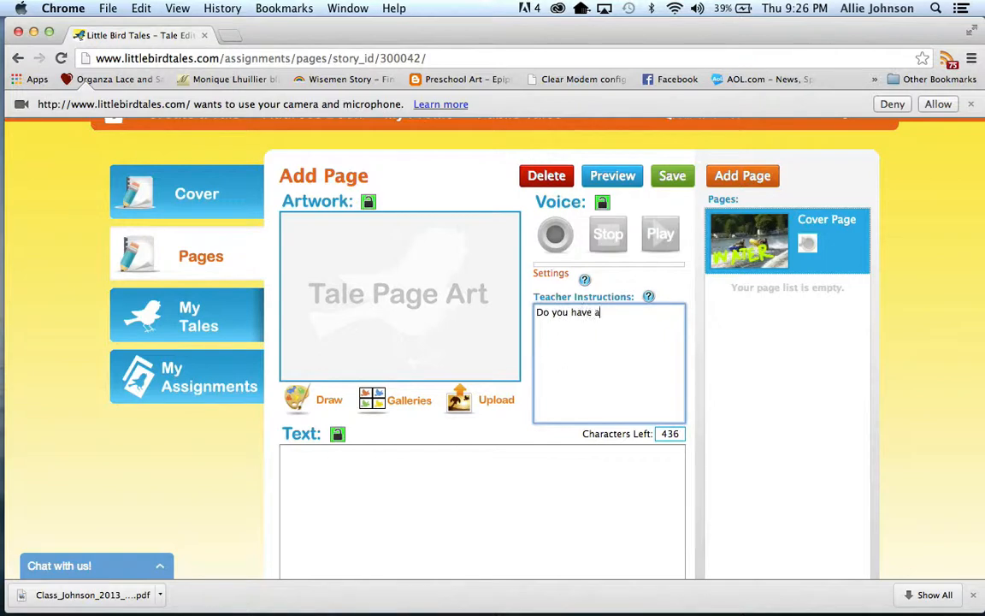
text( pet? What is it's name?)
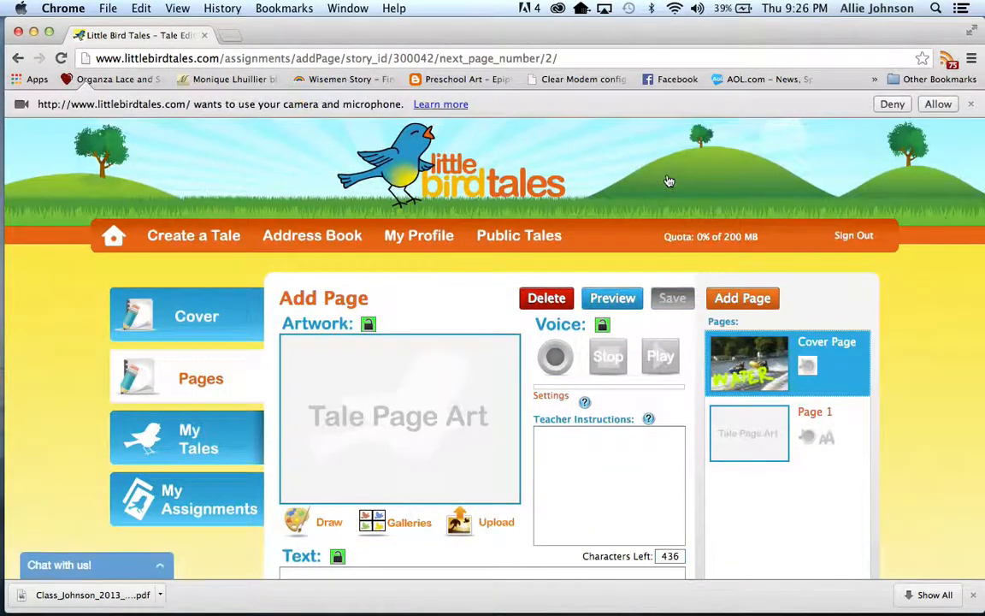
Enter "instructions for page two:" as the teacher instructions of the second page.
scroll(578, 449, down, 2)
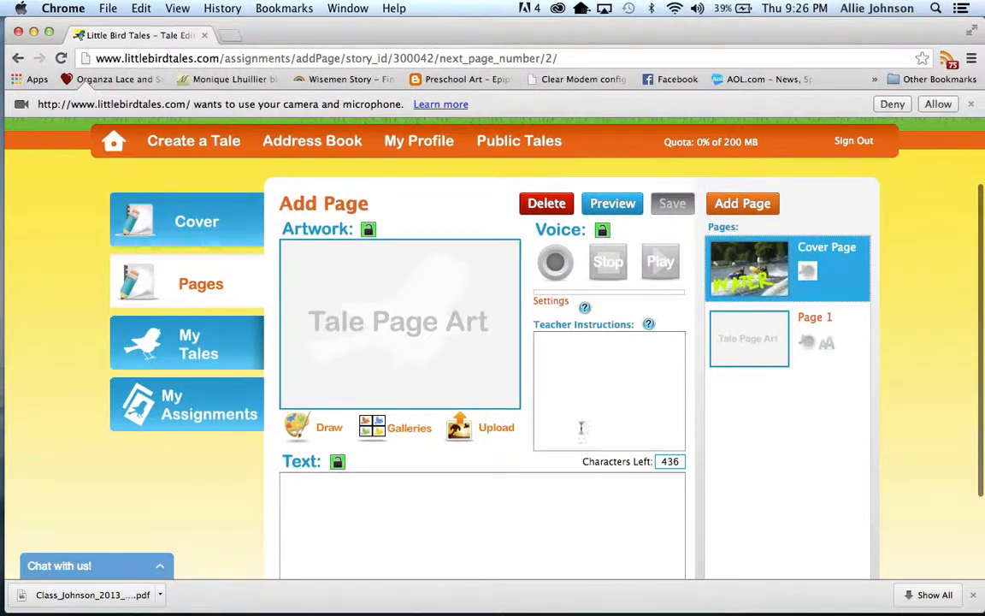
click(588, 409)
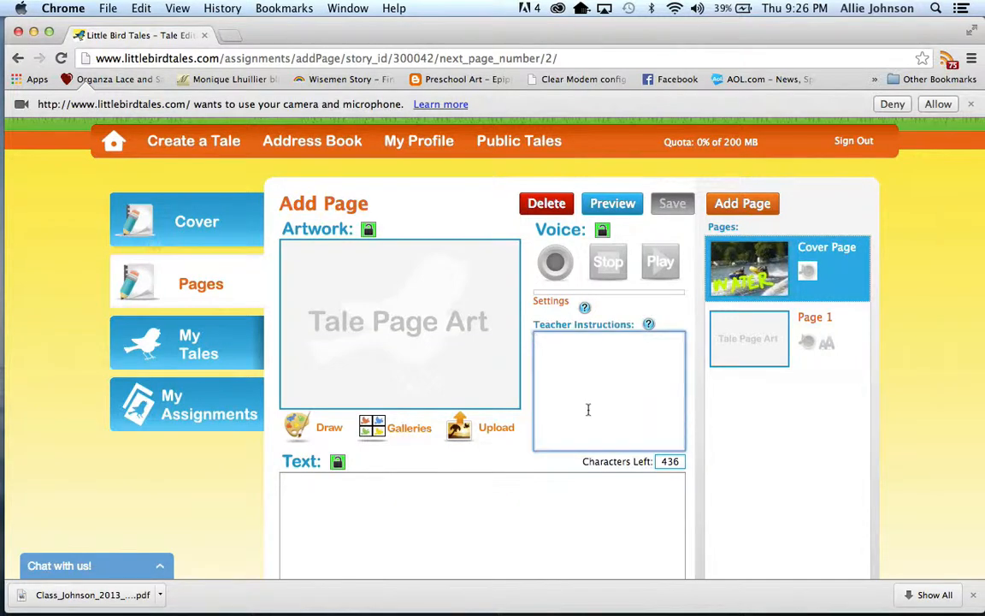
text(ins)
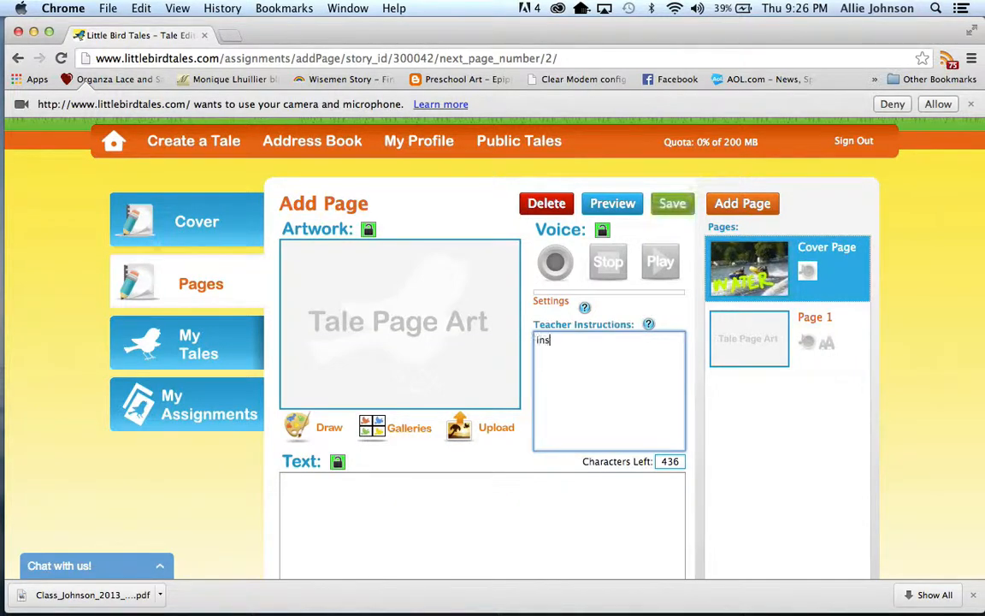
text(tructions for page two:)
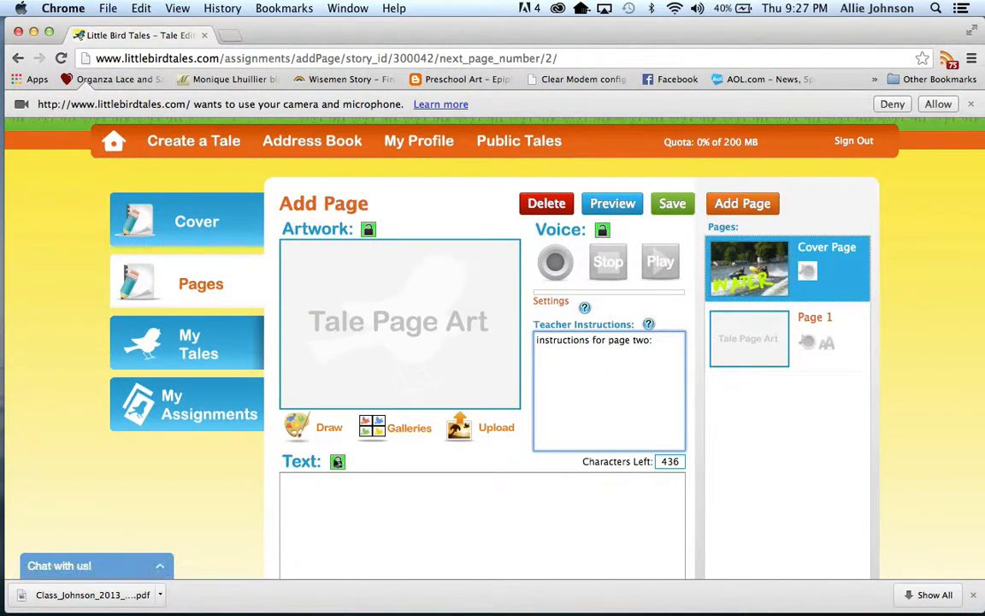
Try locking the second page's voice and artwork, and unlock both again.
click(602, 229)
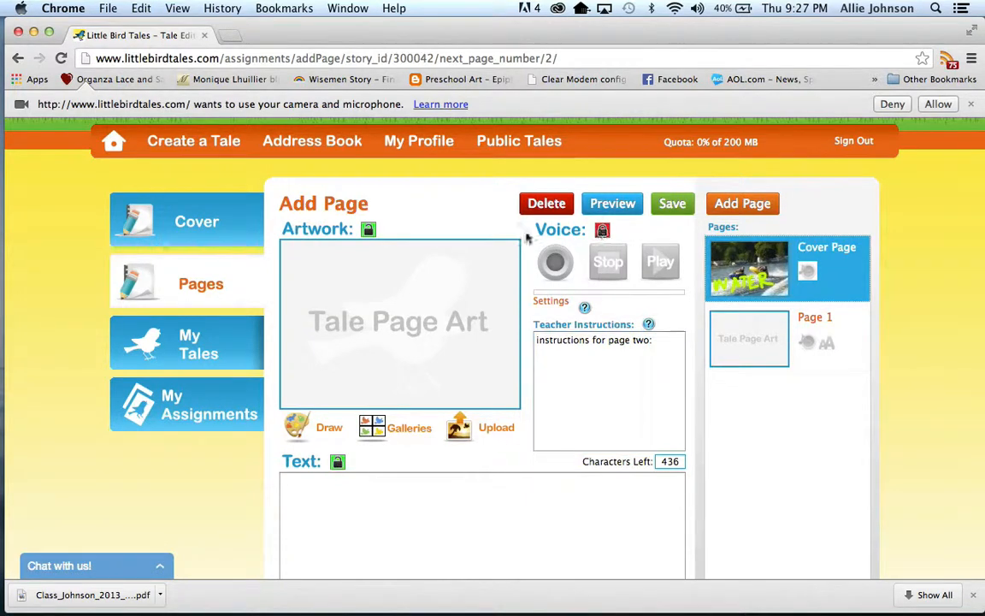
click(366, 229)
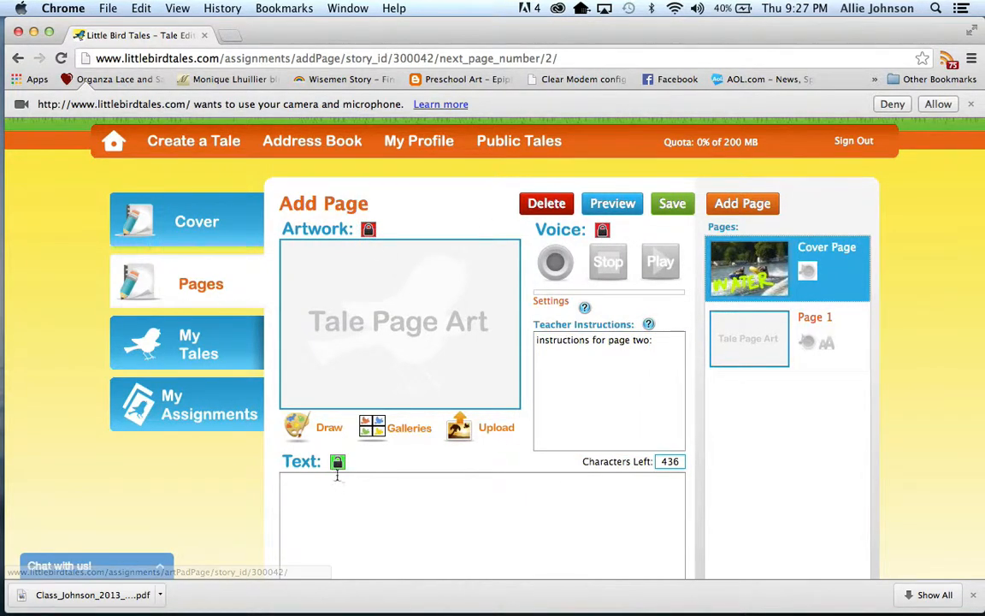
click(368, 230)
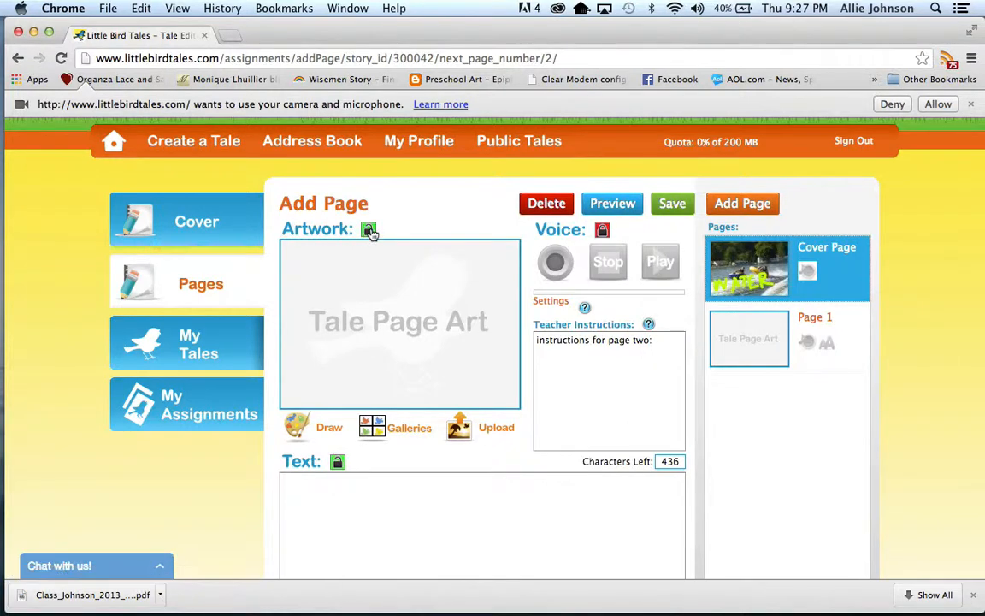
click(604, 231)
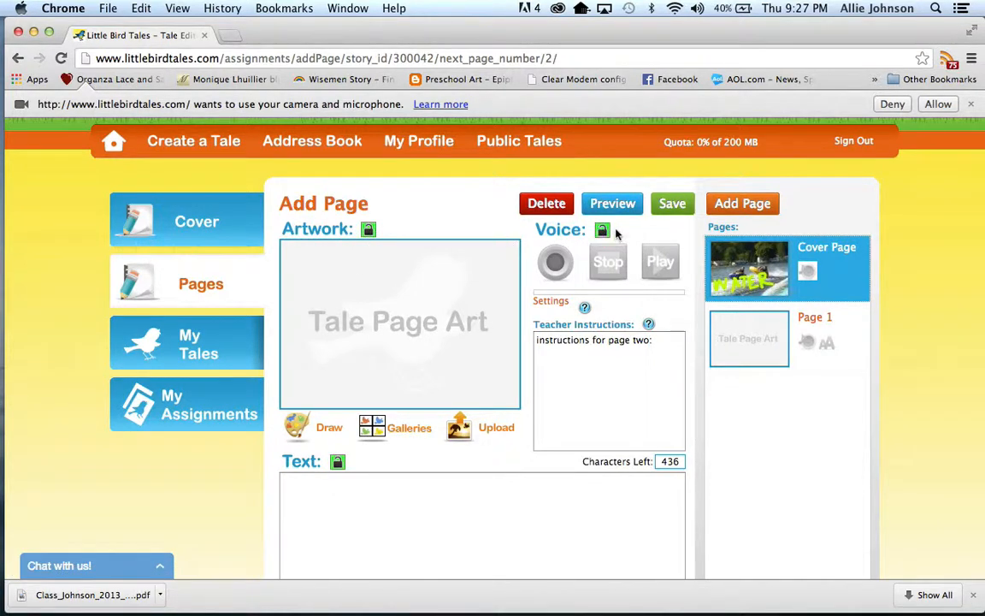
Save the second page and return to the site's home page.
click(670, 209)
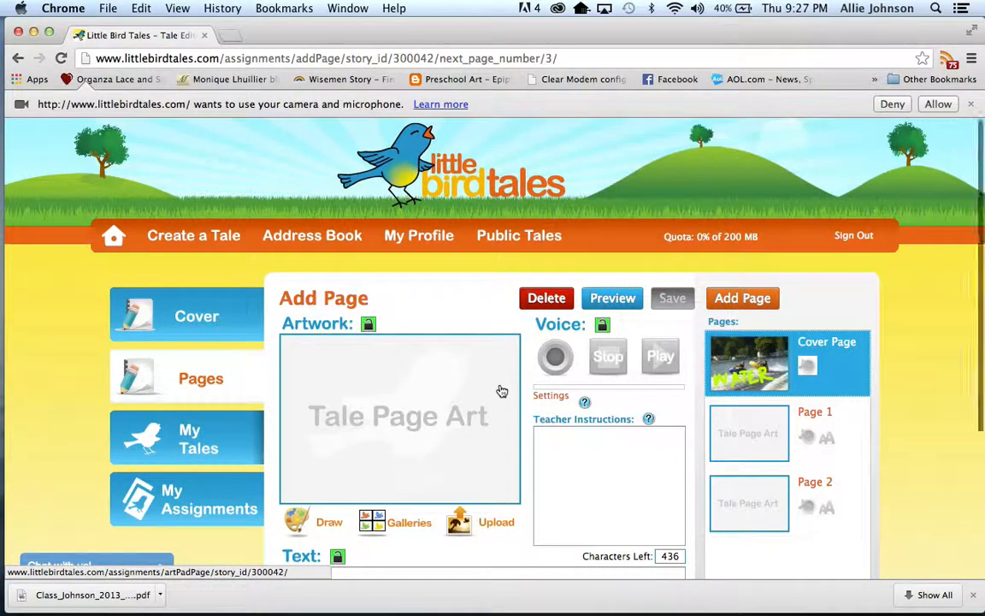
scroll(502, 391, down, 3)
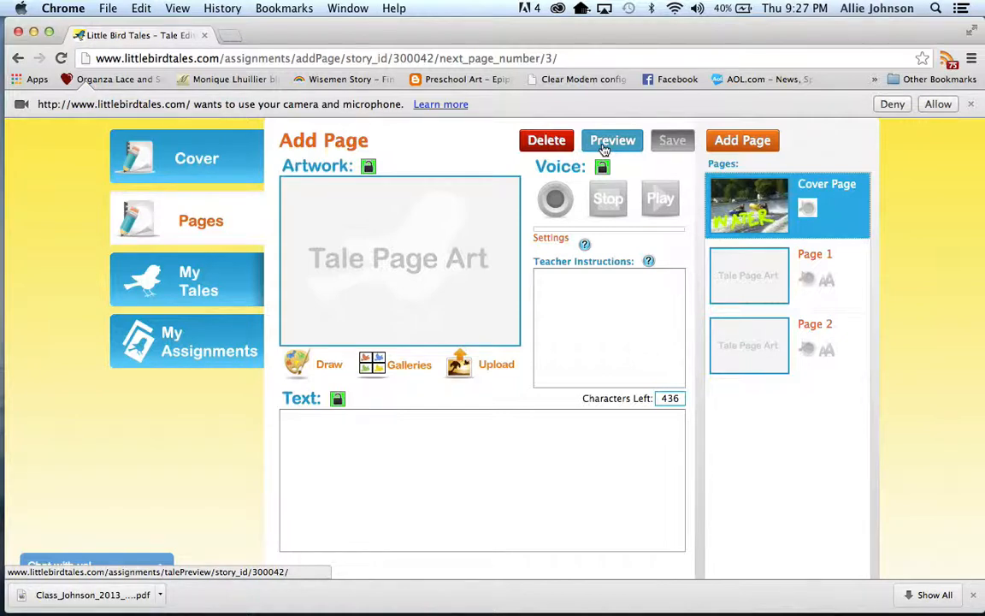
scroll(588, 367, up, 3)
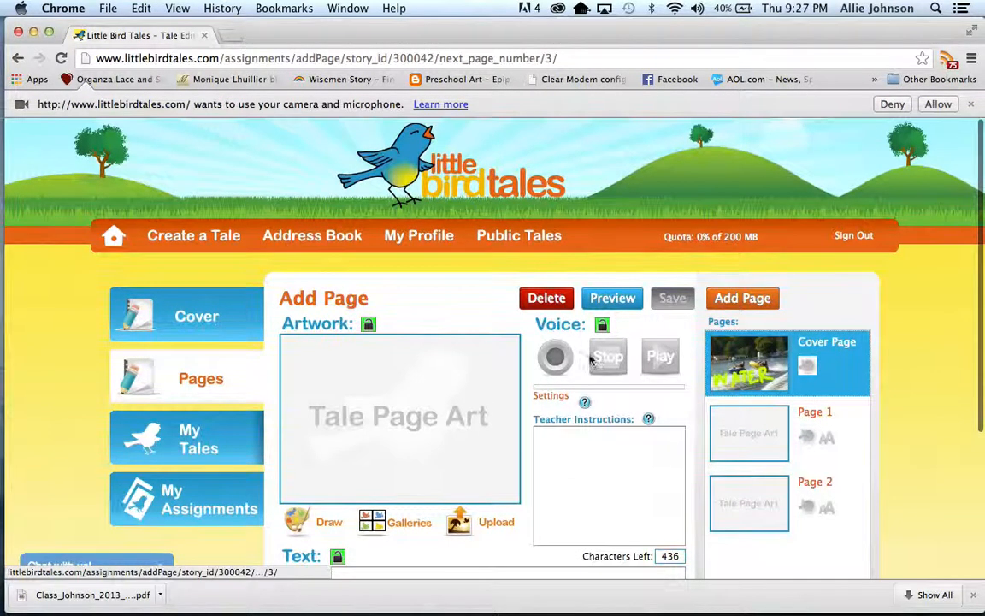
scroll(598, 342, down, 2)
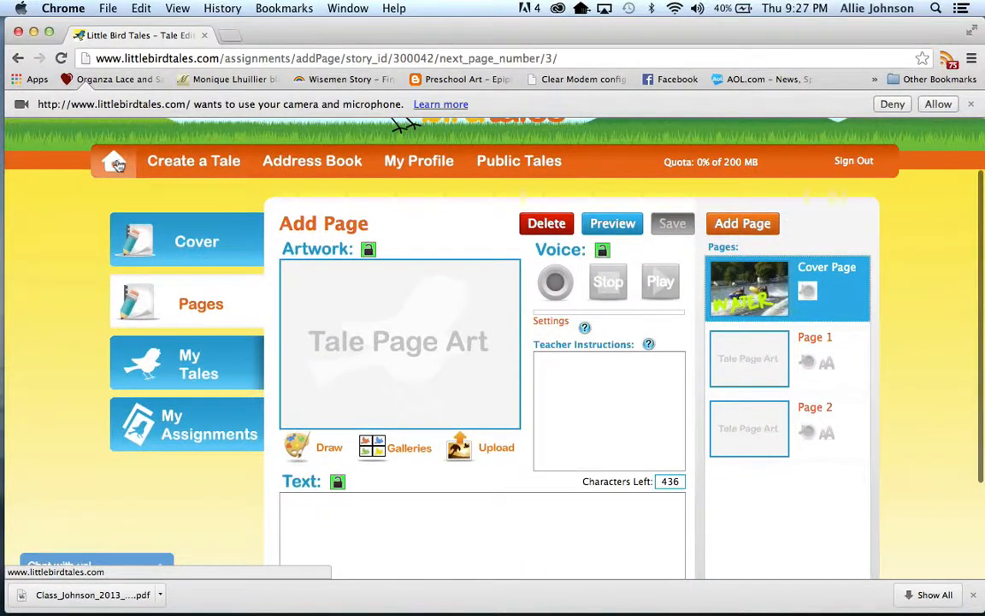
click(115, 162)
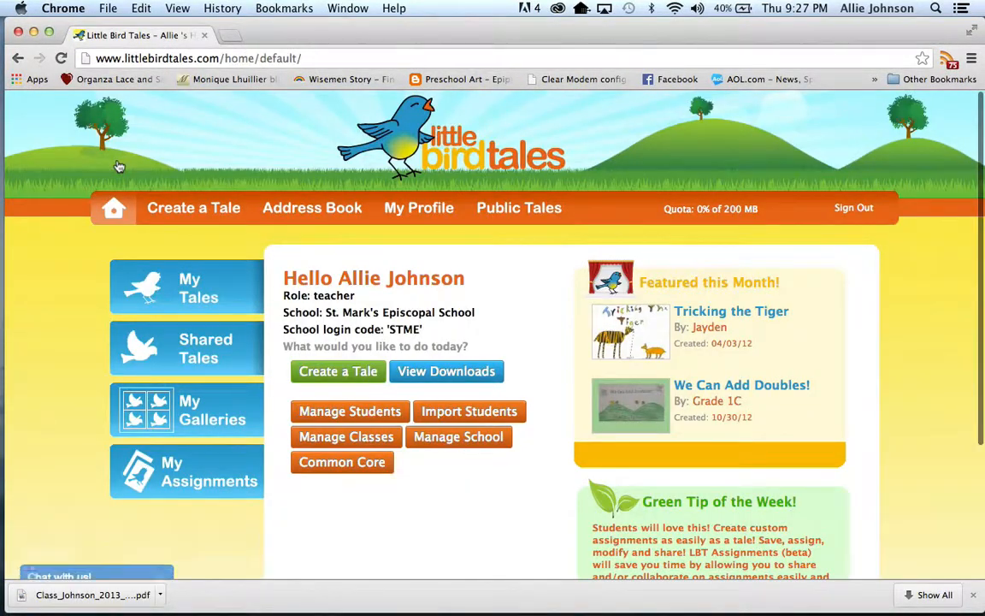
Open the newly created assignment with the water photo cover, change its title to "Summer Fun Test" and save the cover.
click(177, 473)
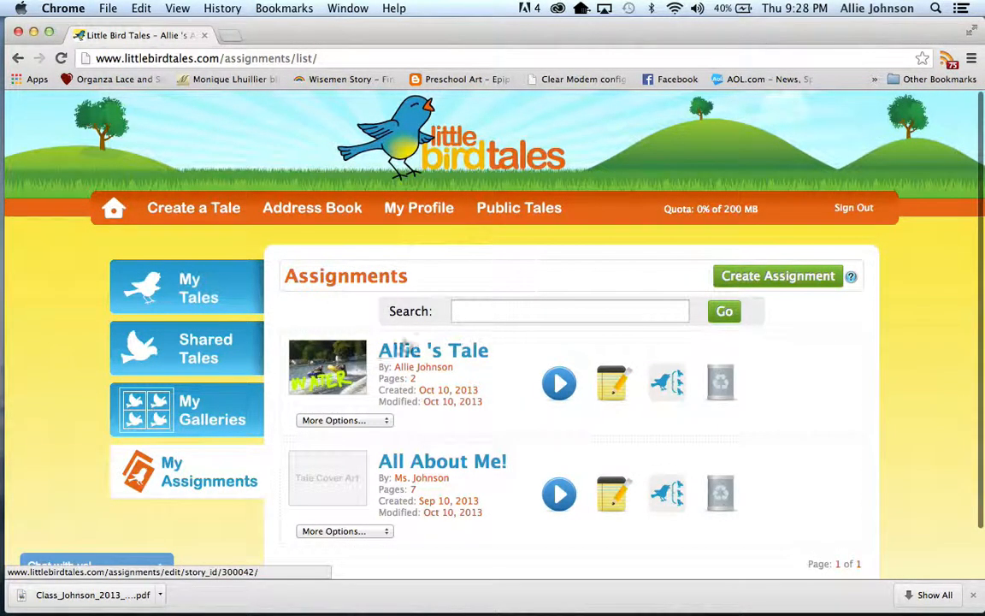
click(460, 358)
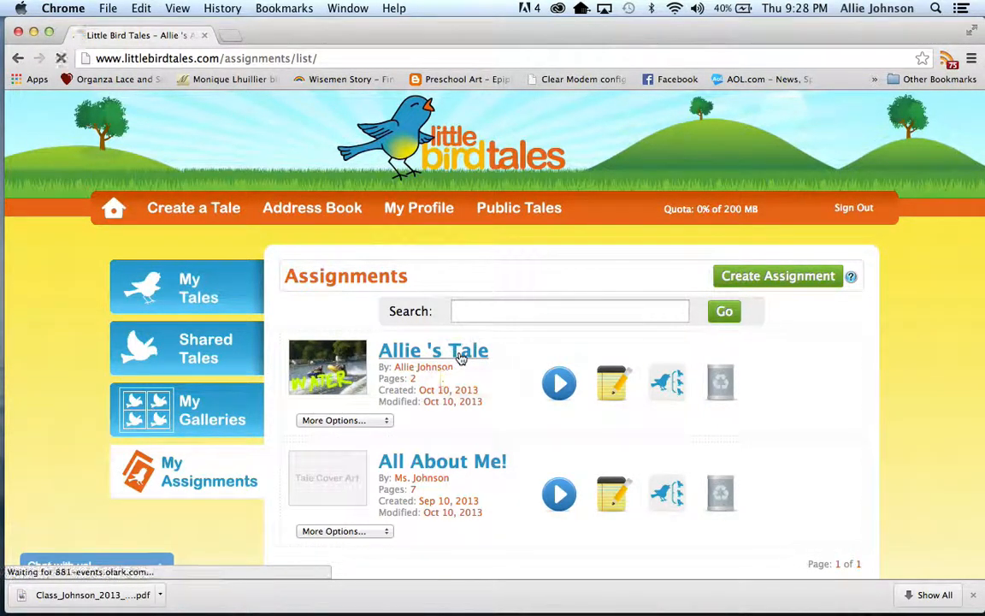
scroll(461, 357, down, 3)
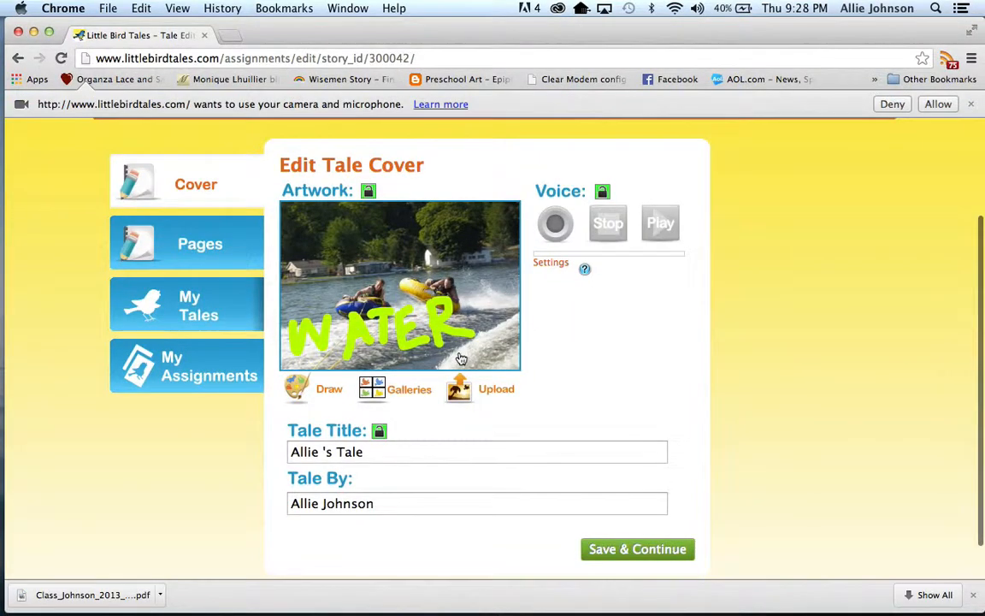
drag(376, 450, 281, 451)
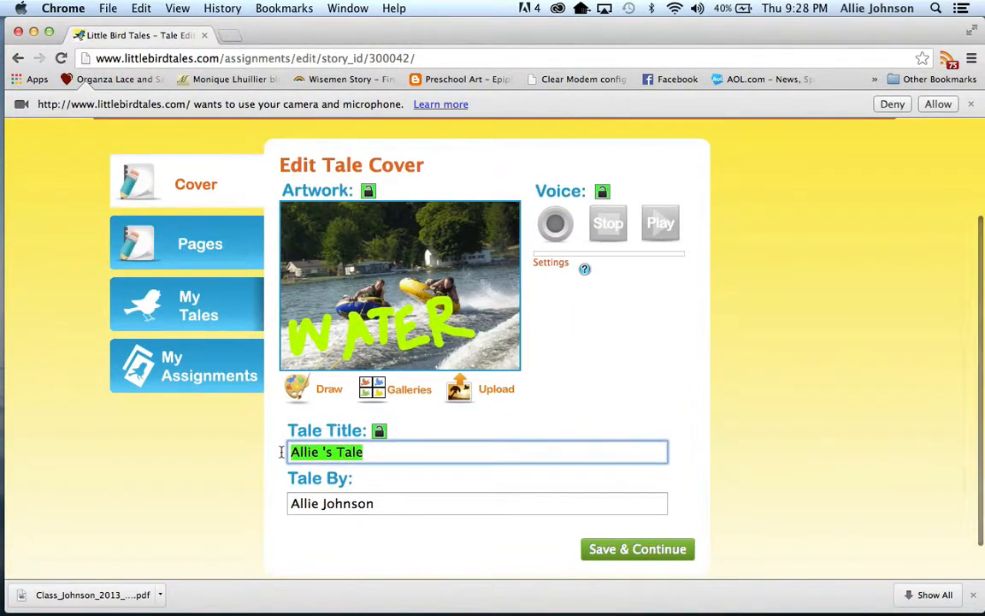
text(S)
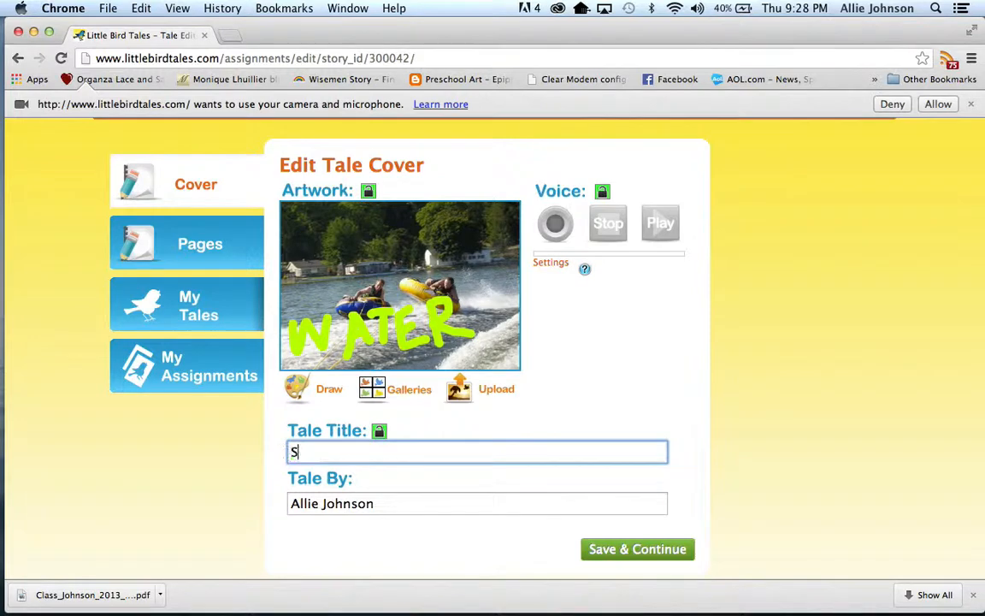
text(ummer Fun Text)
key(BackSpace)
key(BackSpace)
text(st)
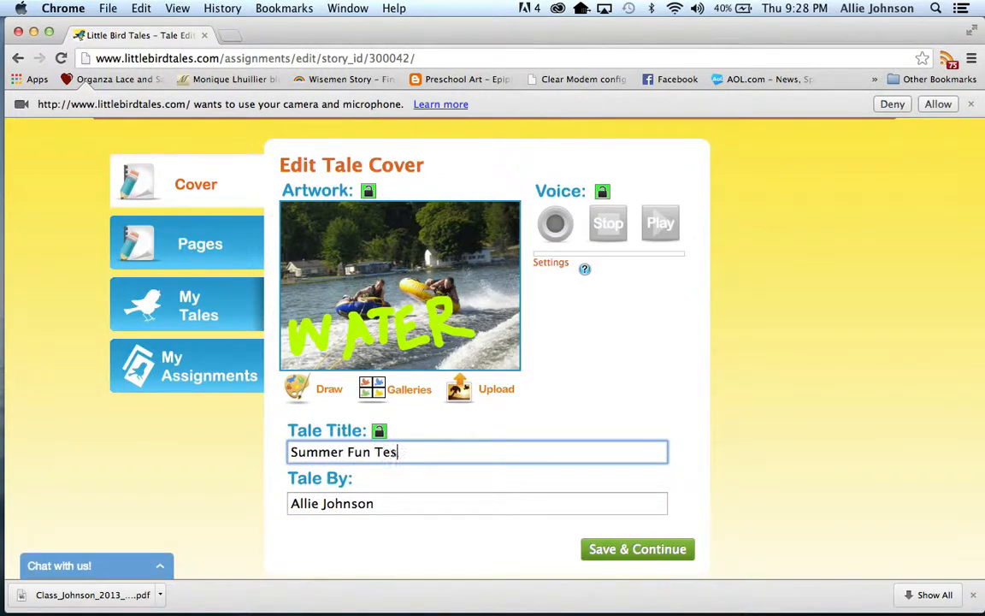
click(596, 548)
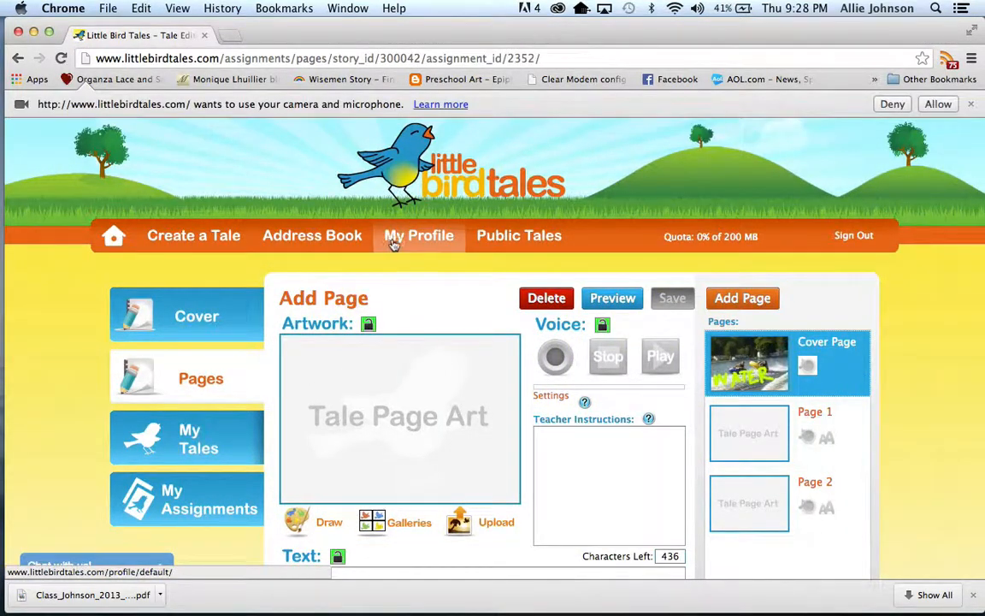
Go back to the assignments list by way of the home page and make a copy of the Summer Fun Test assignment.
scroll(411, 299, down, 2)
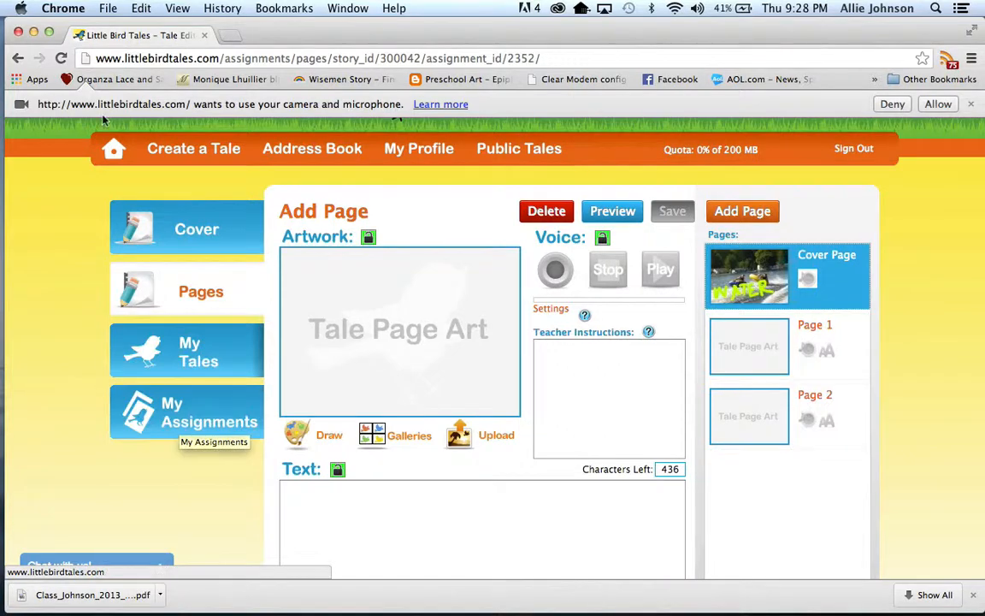
click(108, 148)
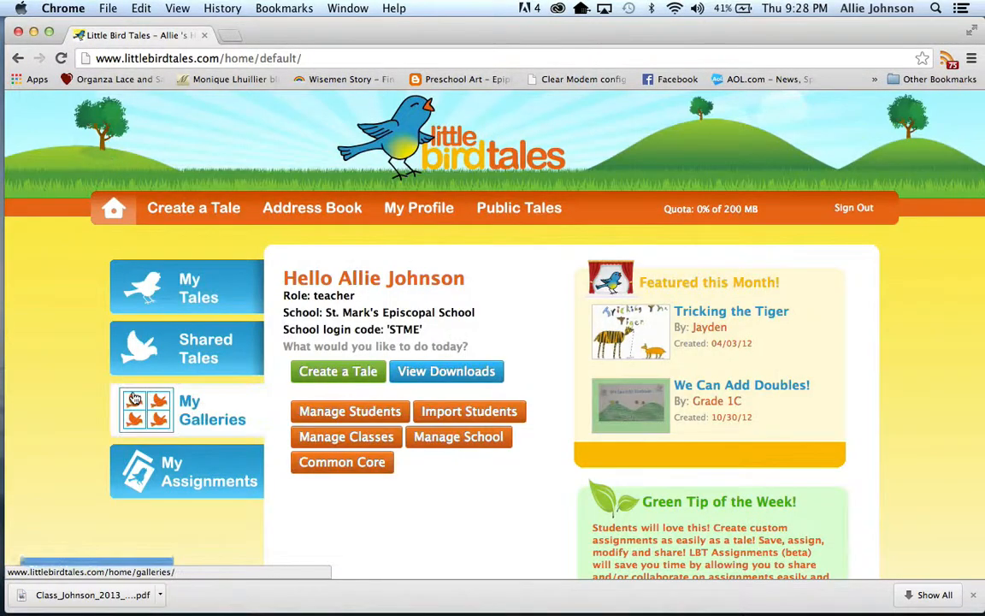
click(152, 481)
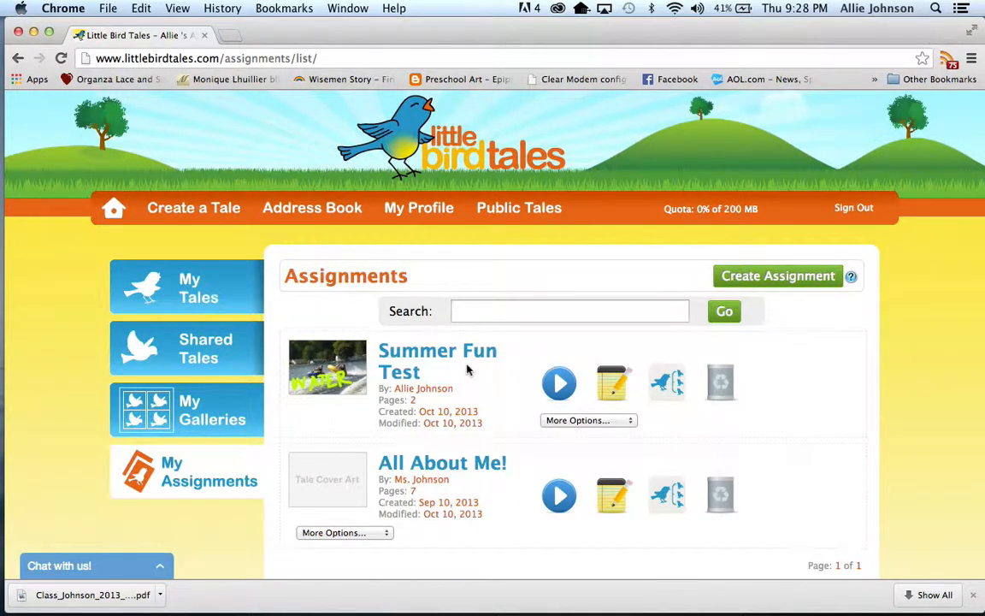
click(565, 421)
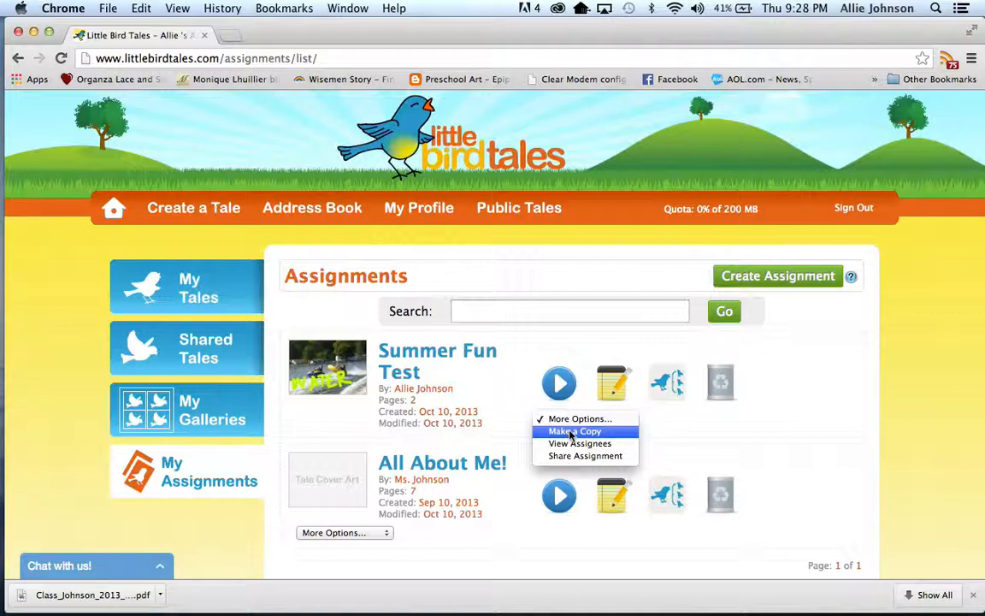
click(571, 431)
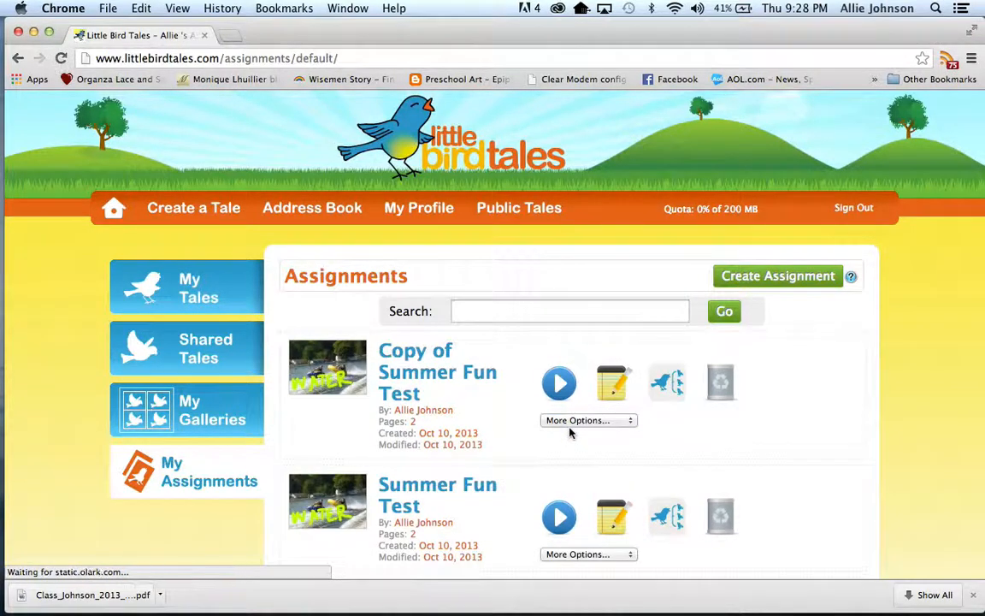
scroll(563, 448, down, 3)
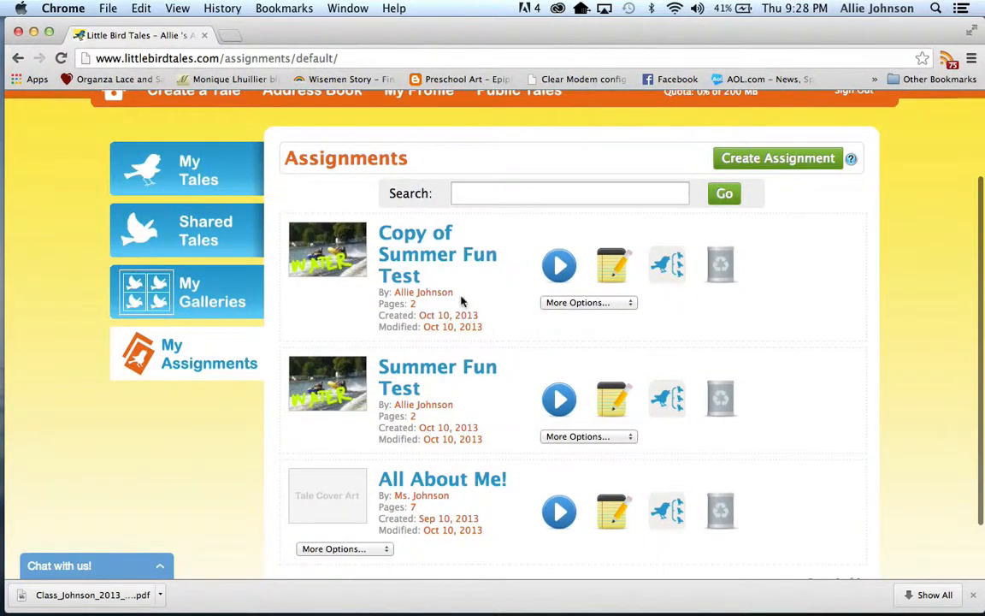
click(551, 303)
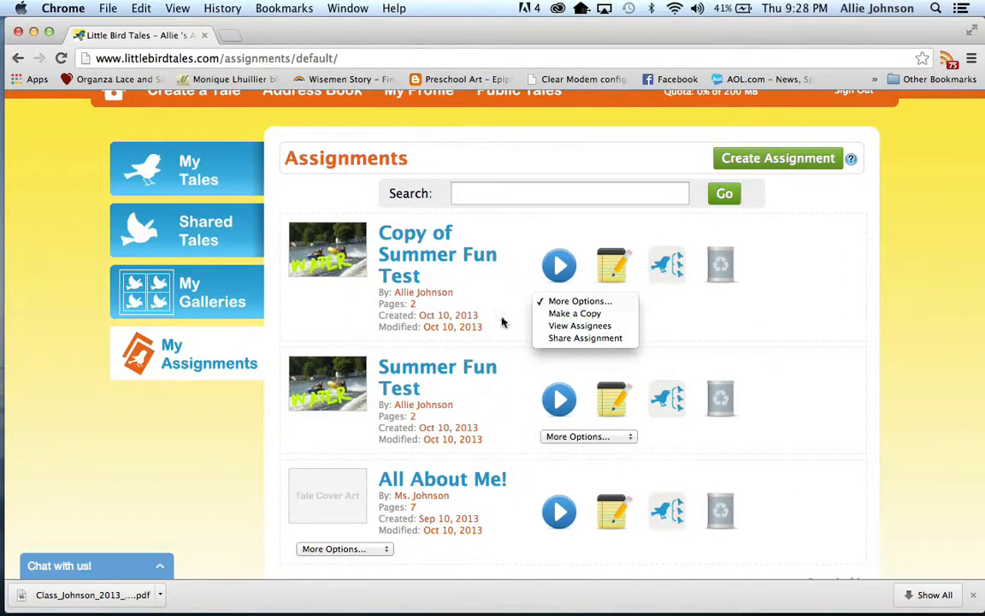
click(501, 282)
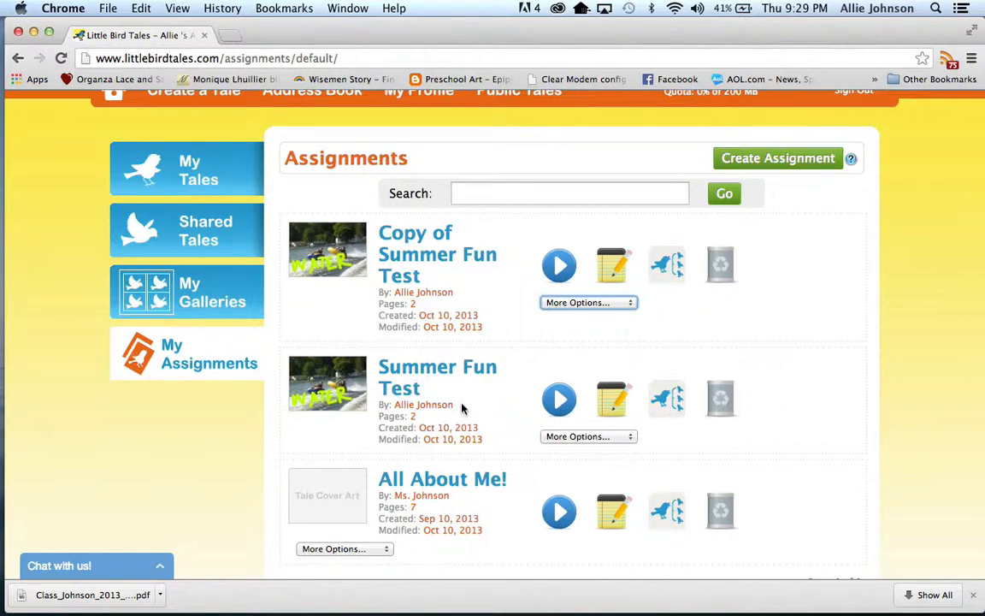
click(551, 303)
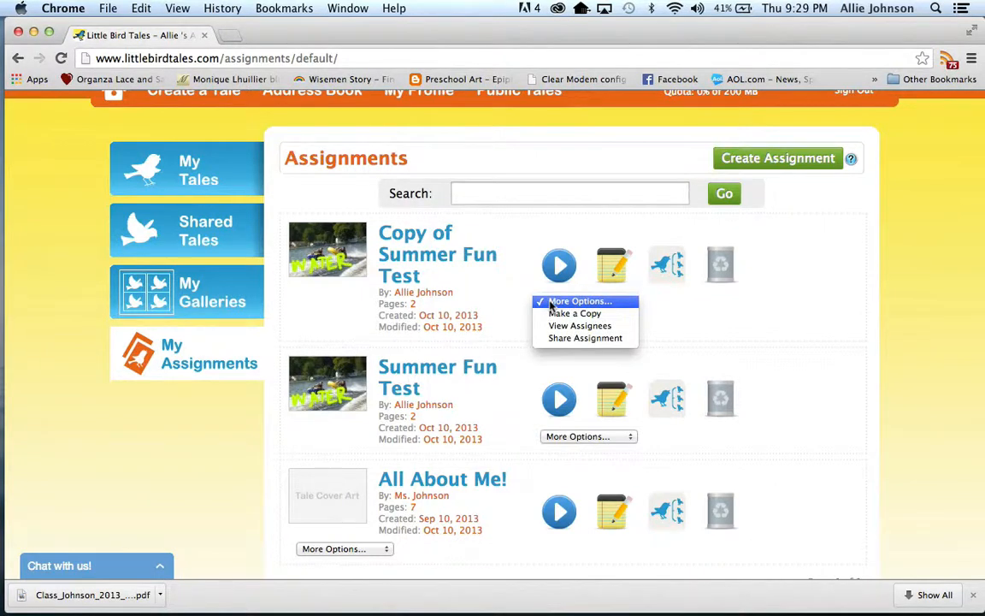
click(520, 279)
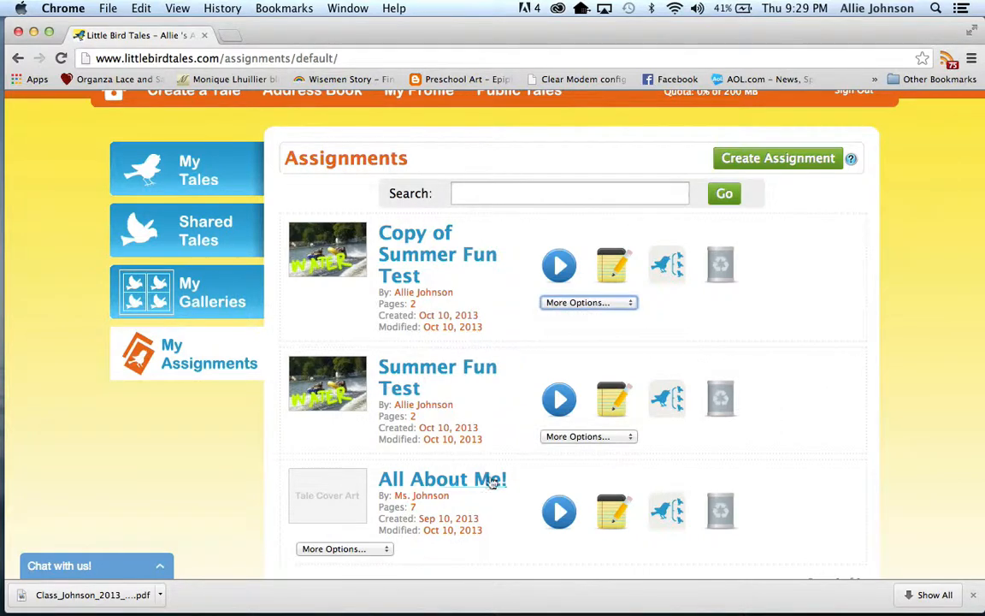
View the assignees of the original Summer Fun Test, open student assigning and filter the available students to the 2013 test class.
click(551, 437)
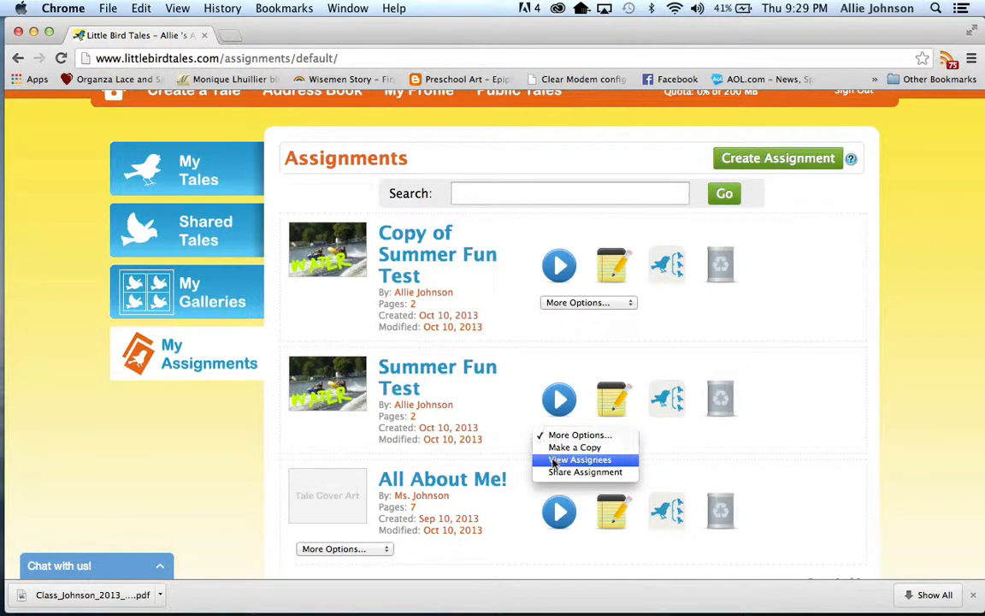
click(552, 462)
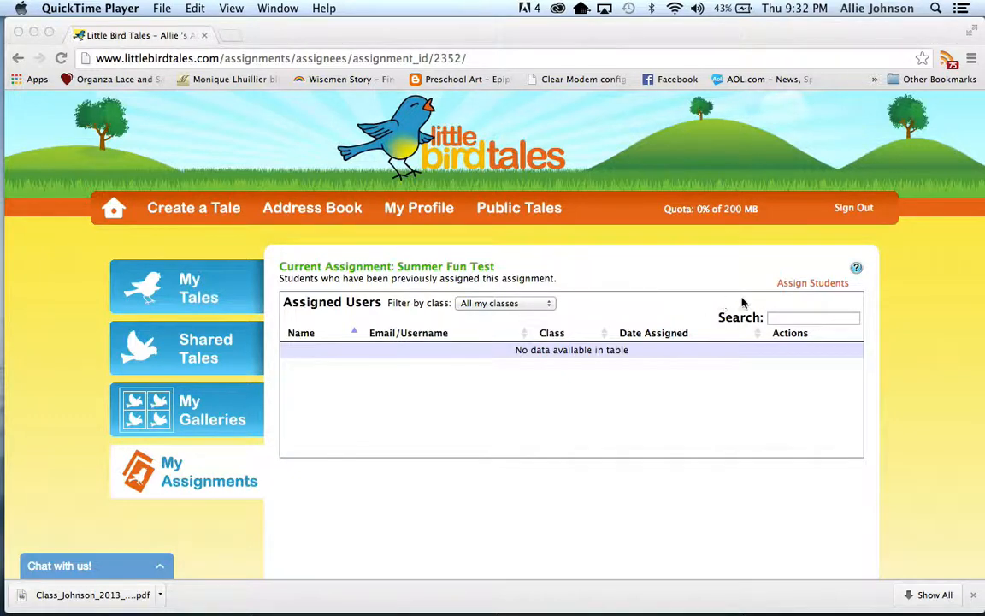
click(792, 287)
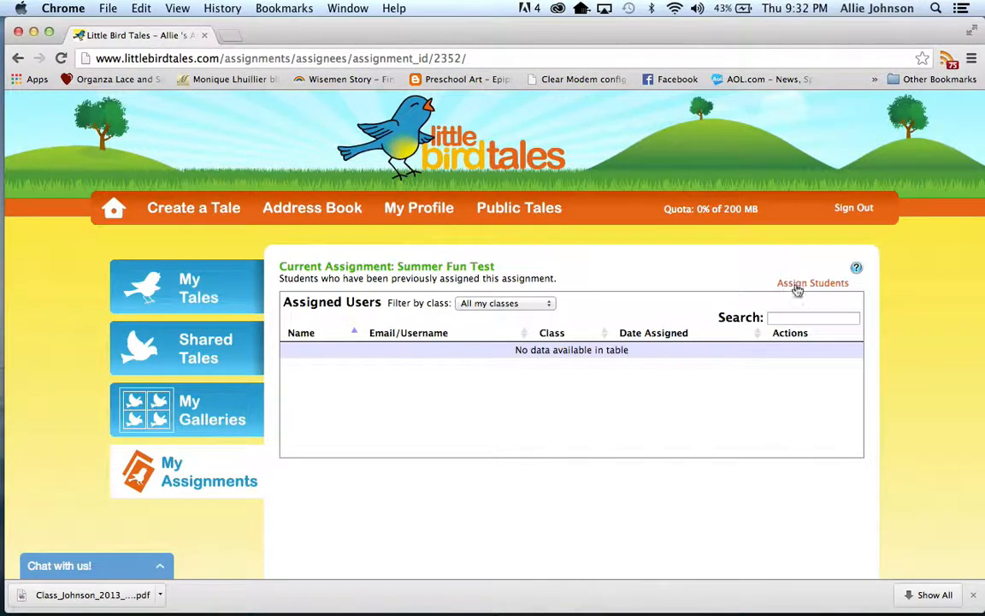
click(796, 290)
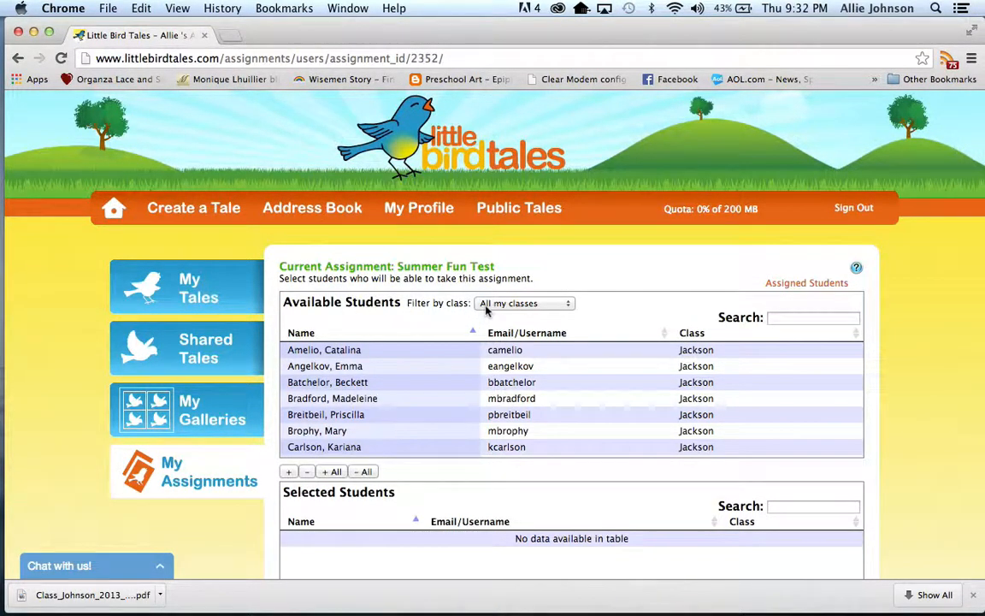
click(486, 306)
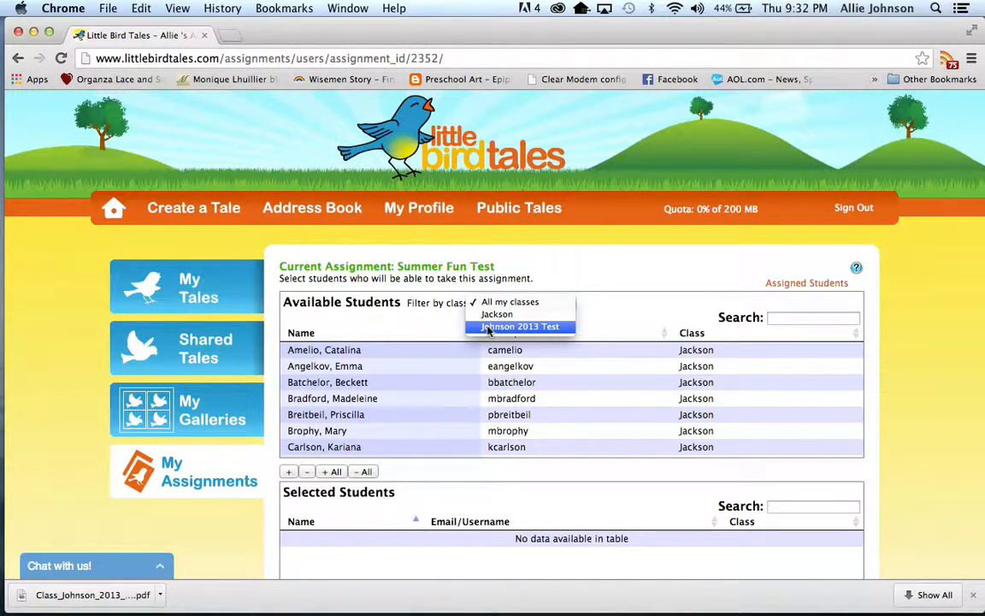
click(513, 327)
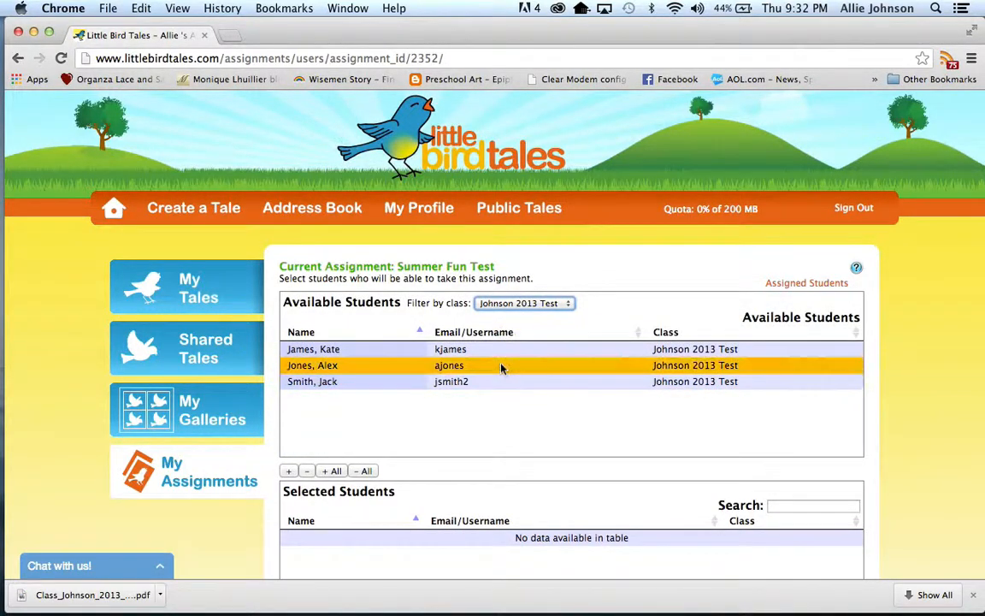
scroll(495, 407, down, 1)
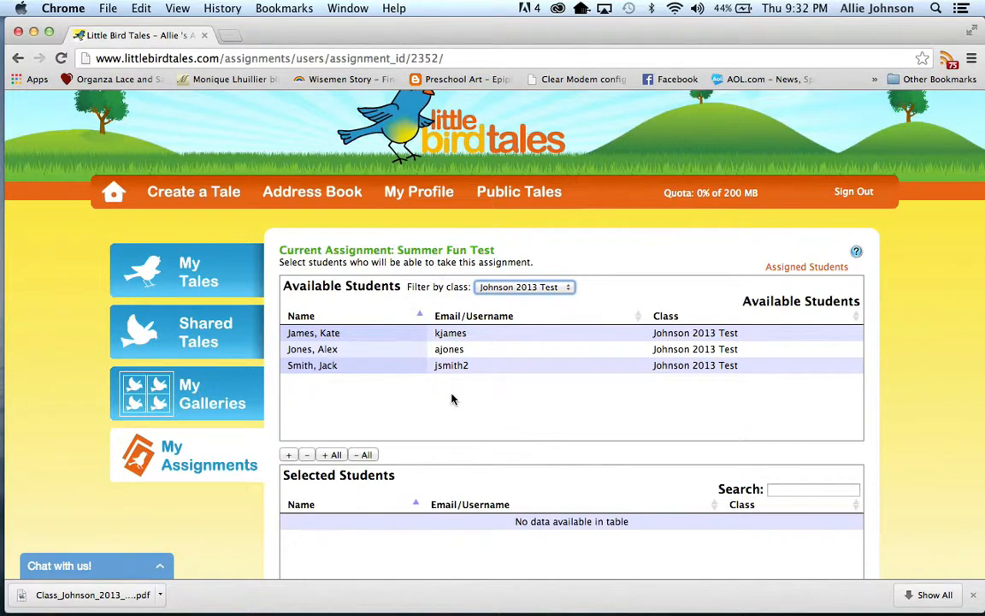
Try adding all available students of the class to the selection, and remove all of them again.
click(336, 455)
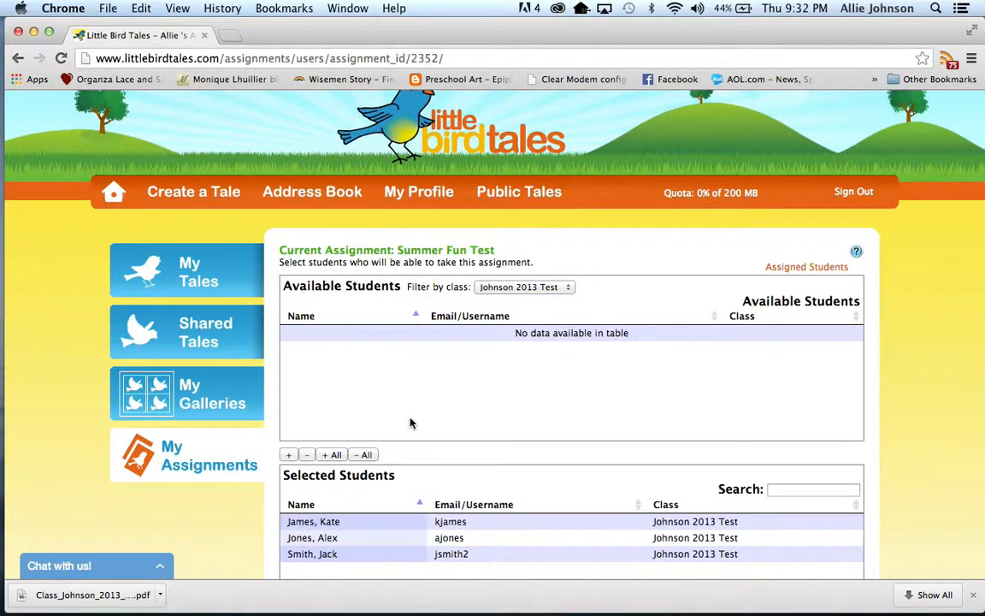
scroll(408, 422, down, 3)
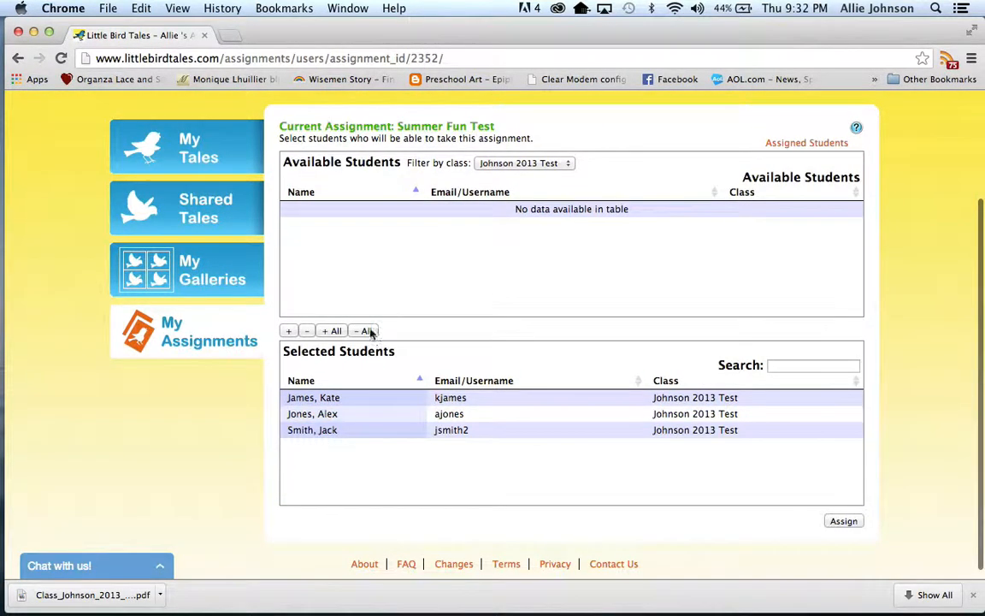
click(367, 331)
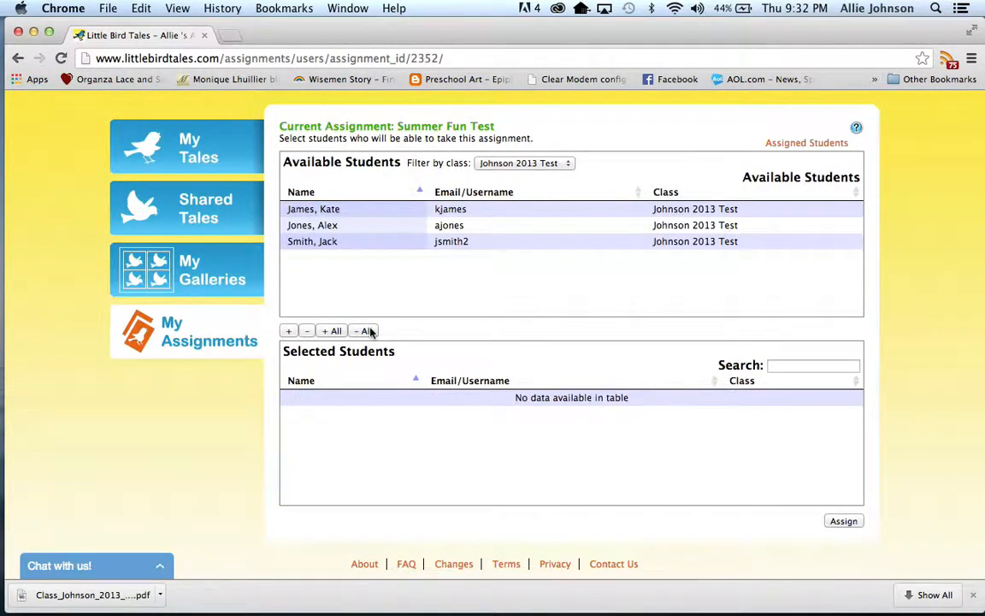
Add the first listed student and all remaining students of the class to the selection, and assign them Summer Fun Test.
click(382, 210)
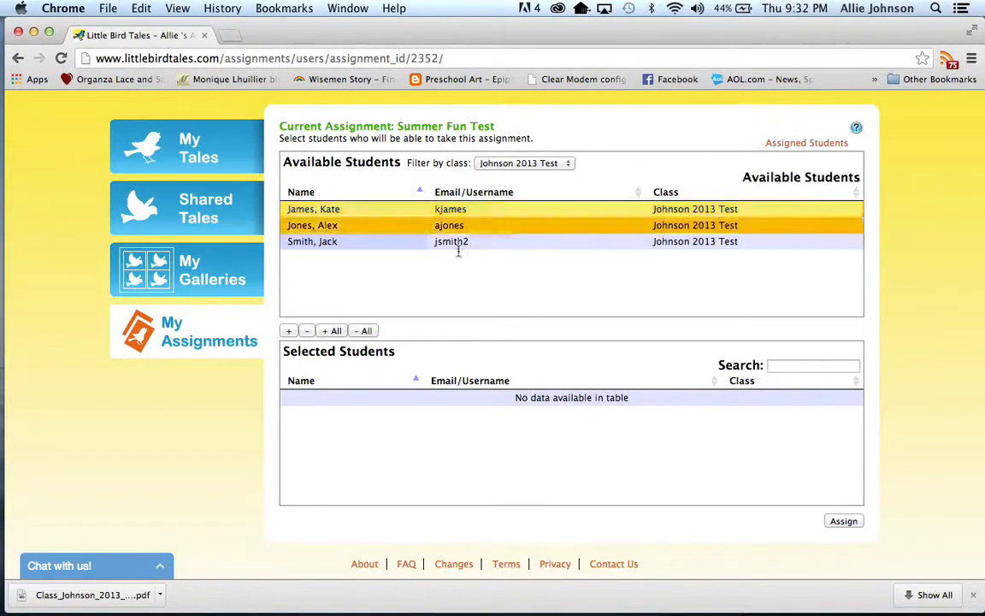
click(290, 332)
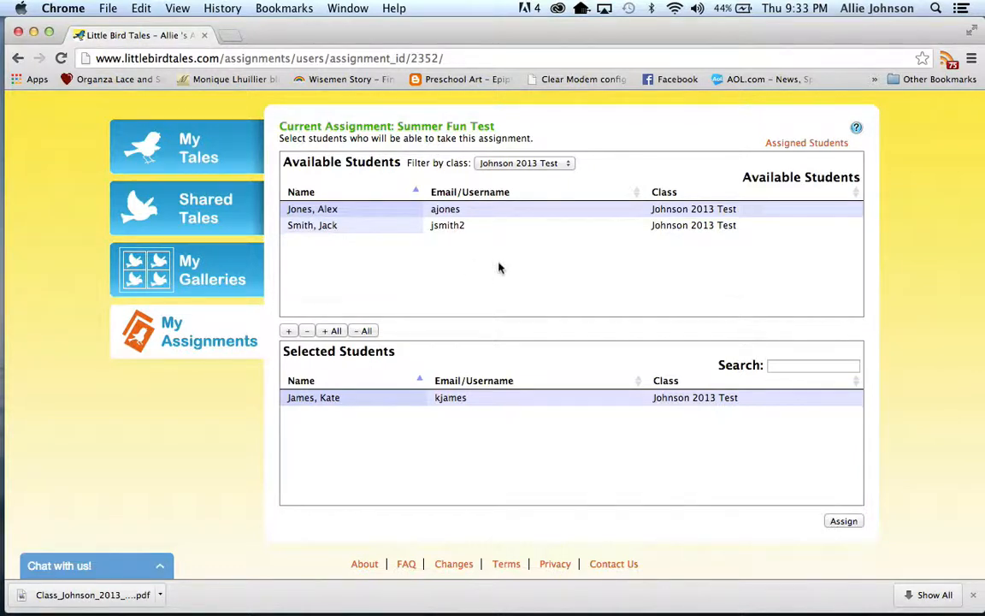
scroll(500, 268, down, 1)
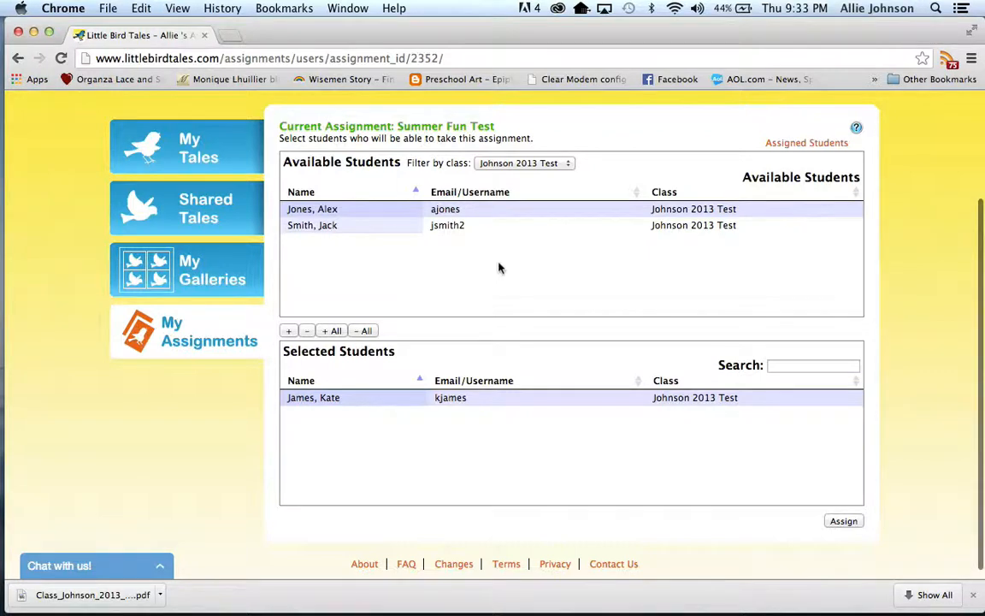
click(399, 399)
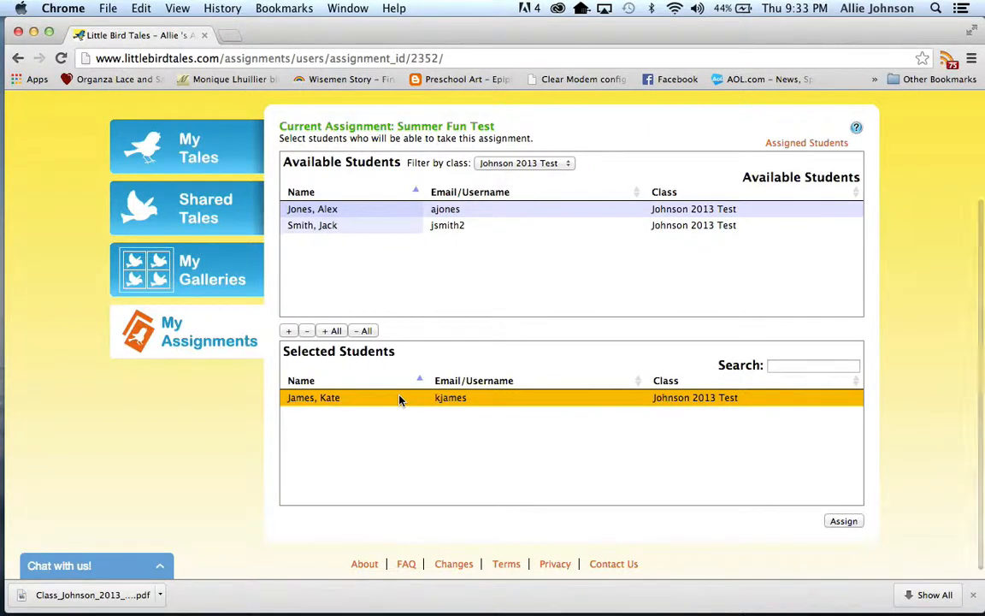
click(334, 332)
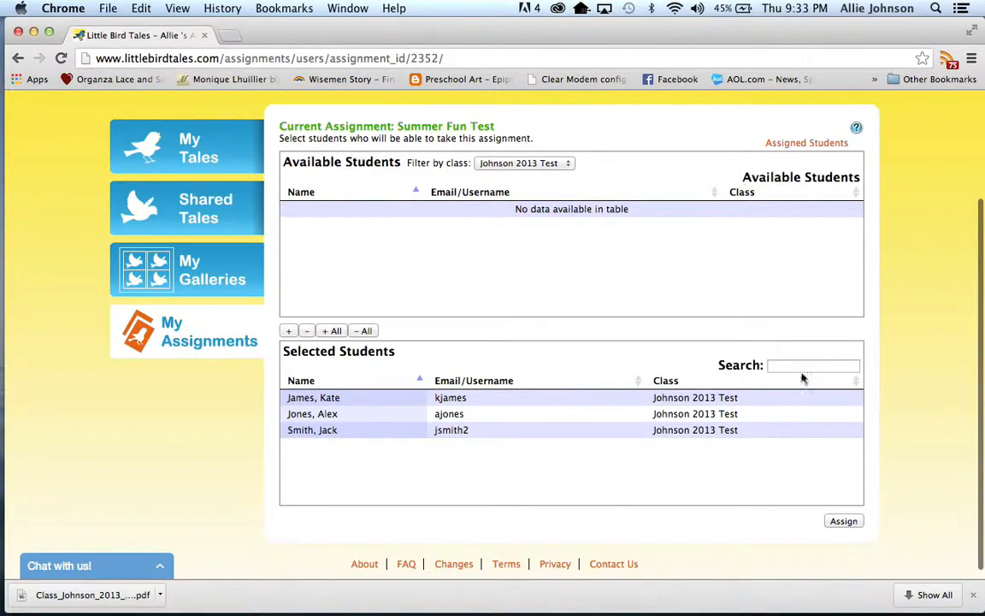
click(843, 524)
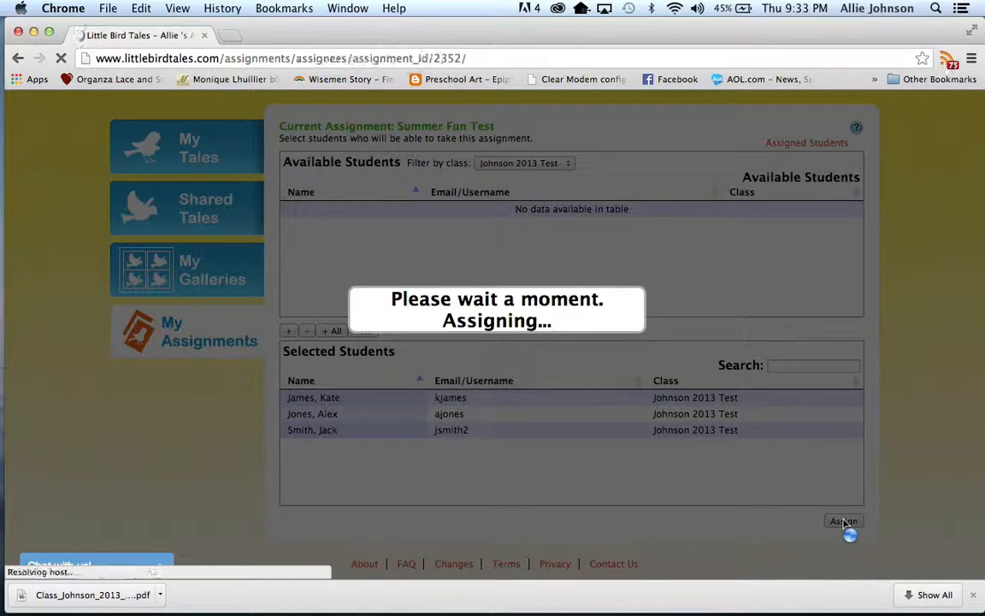
Go back to the assignments list and open teacher sharing for the original Summer Fun Test assignment.
scroll(792, 501, down, 2)
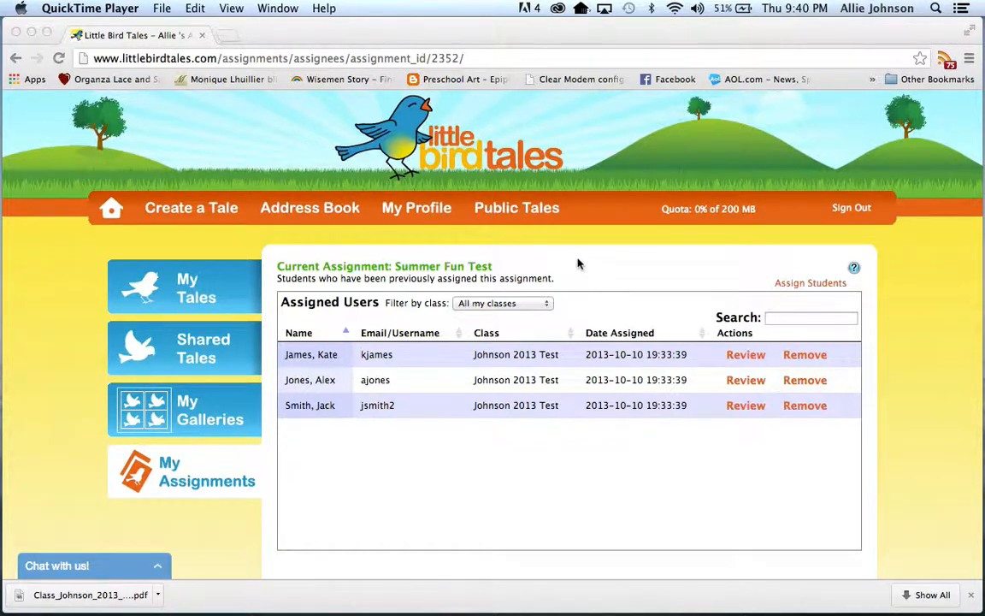
click(143, 470)
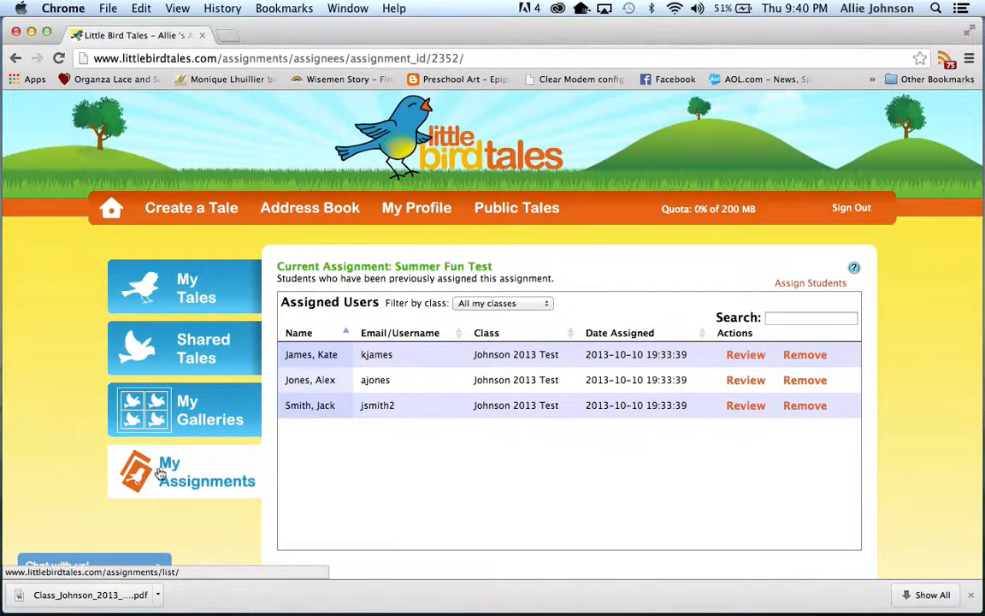
click(171, 469)
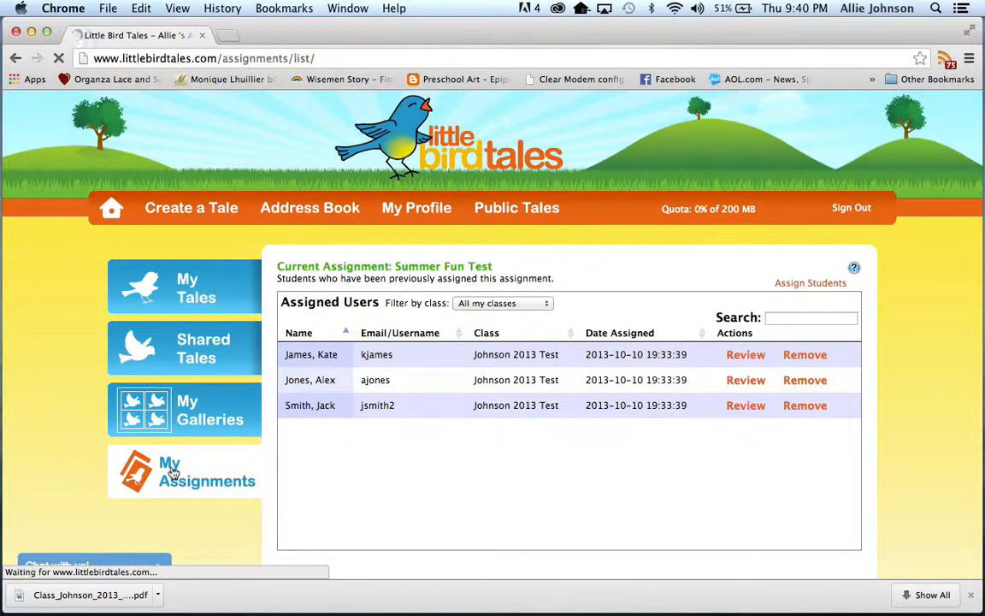
scroll(430, 450, down, 3)
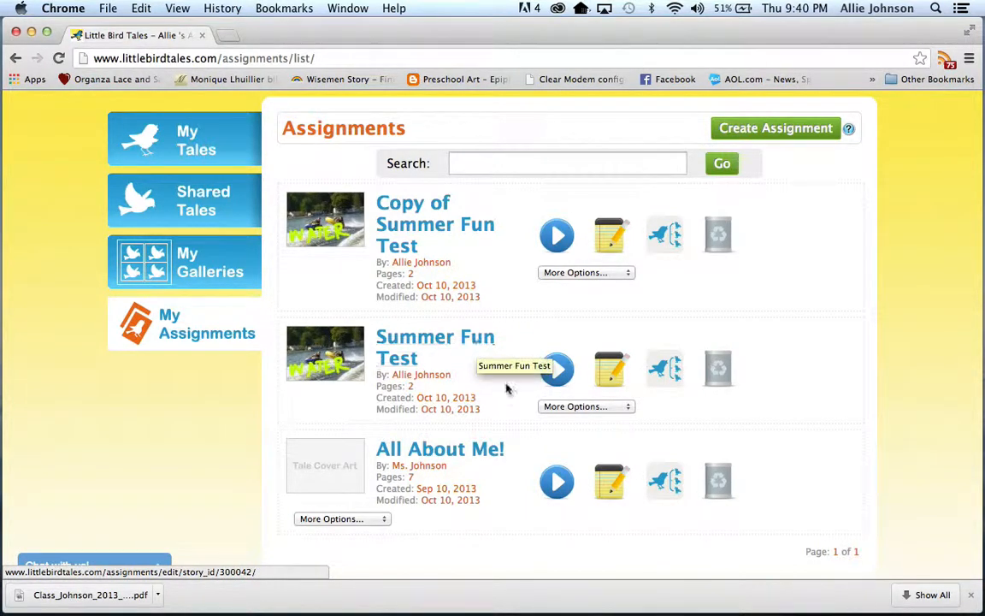
click(564, 406)
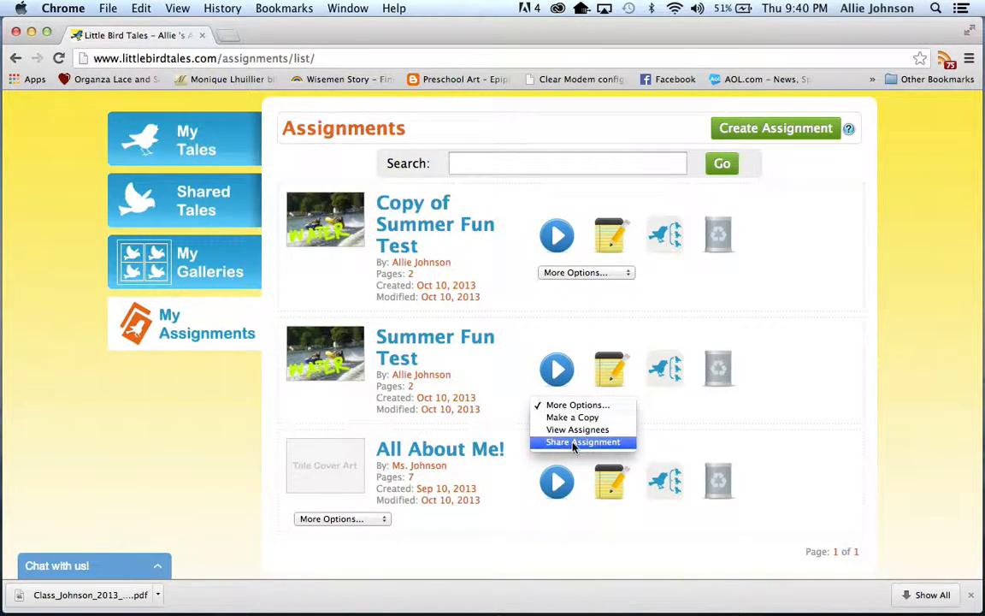
click(573, 442)
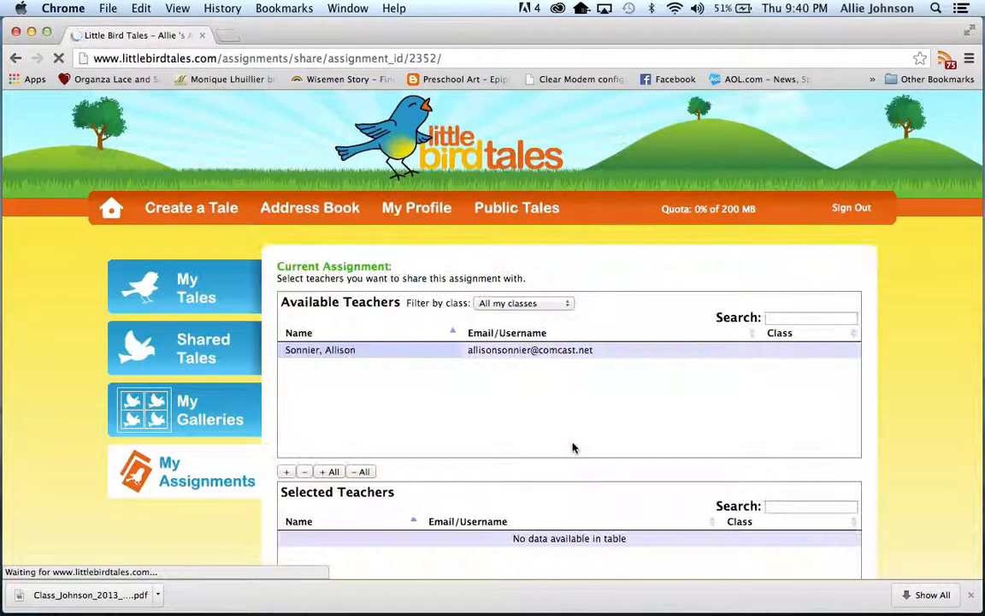
Look through the sharing page and its class filter options for available teachers, keeping the filter on All my classes.
scroll(573, 449, down, 3)
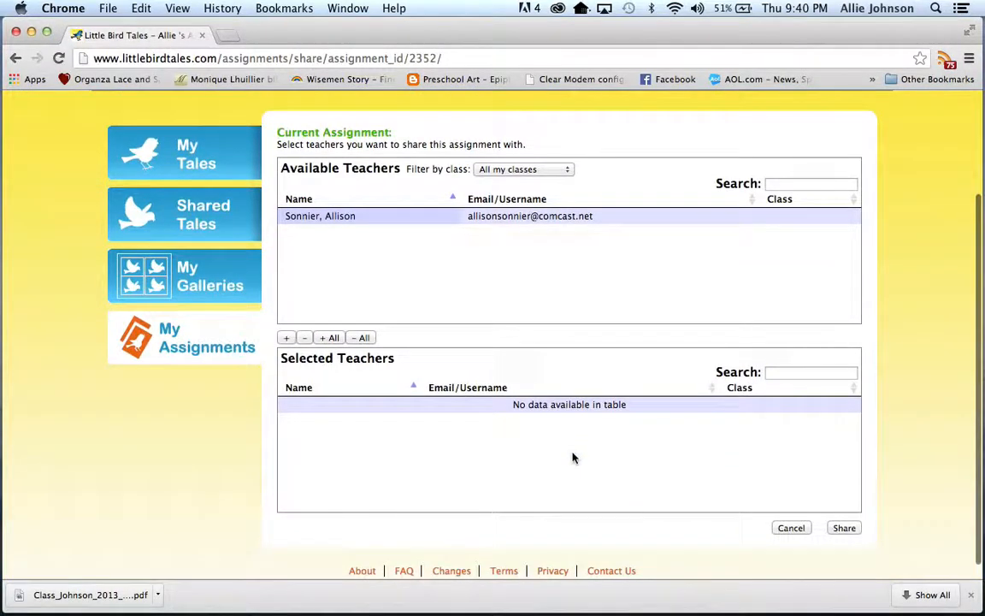
scroll(547, 221, up, 1)
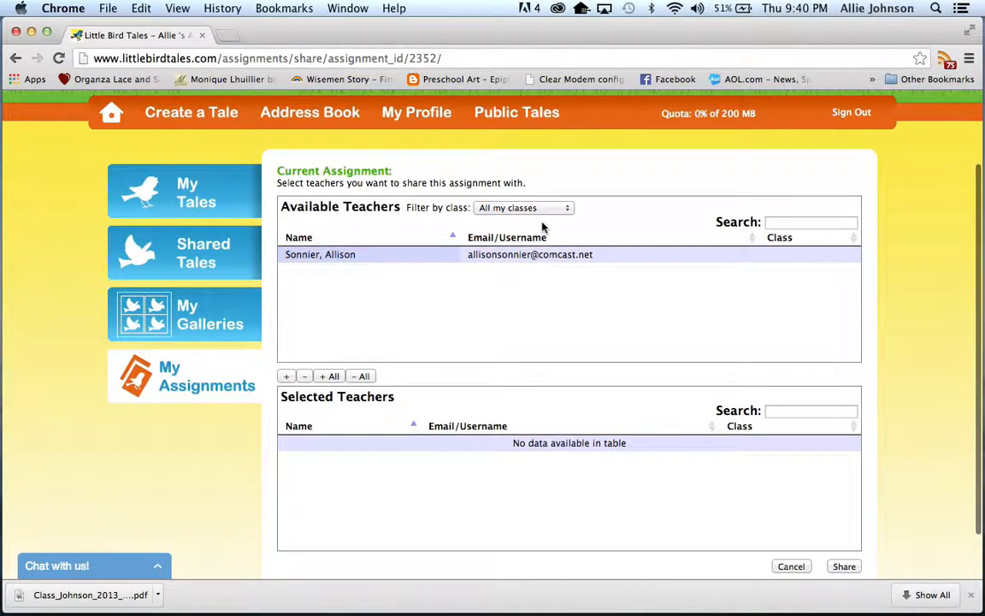
click(541, 208)
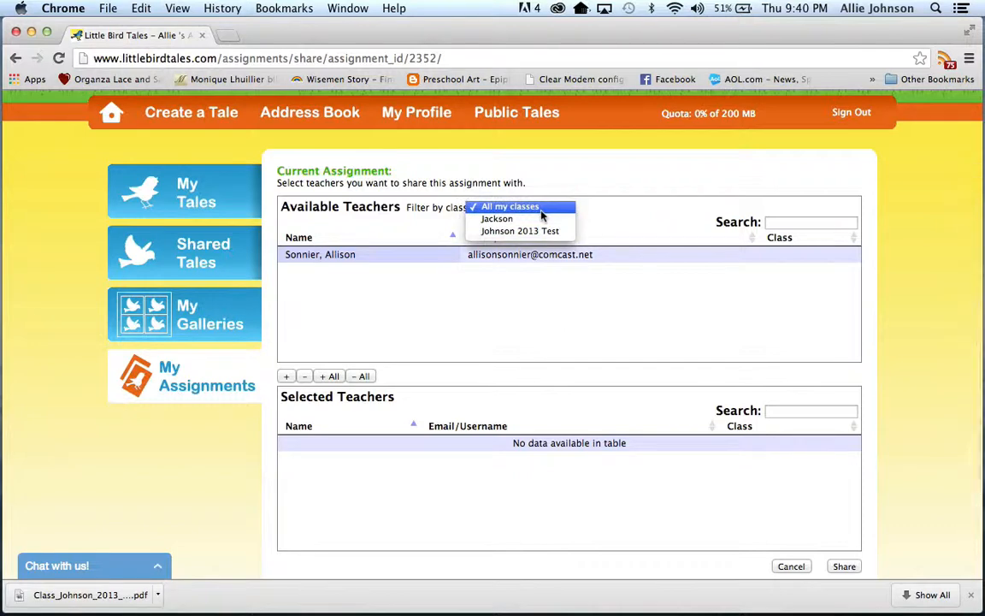
click(540, 211)
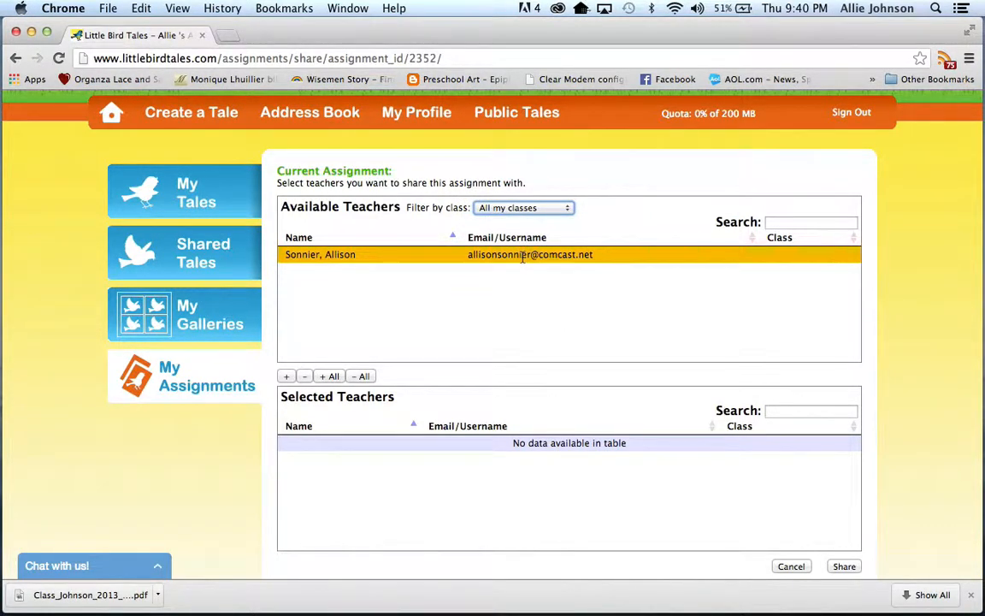
Try adding all available teachers to the sharing selection, and remove all of them again.
click(332, 377)
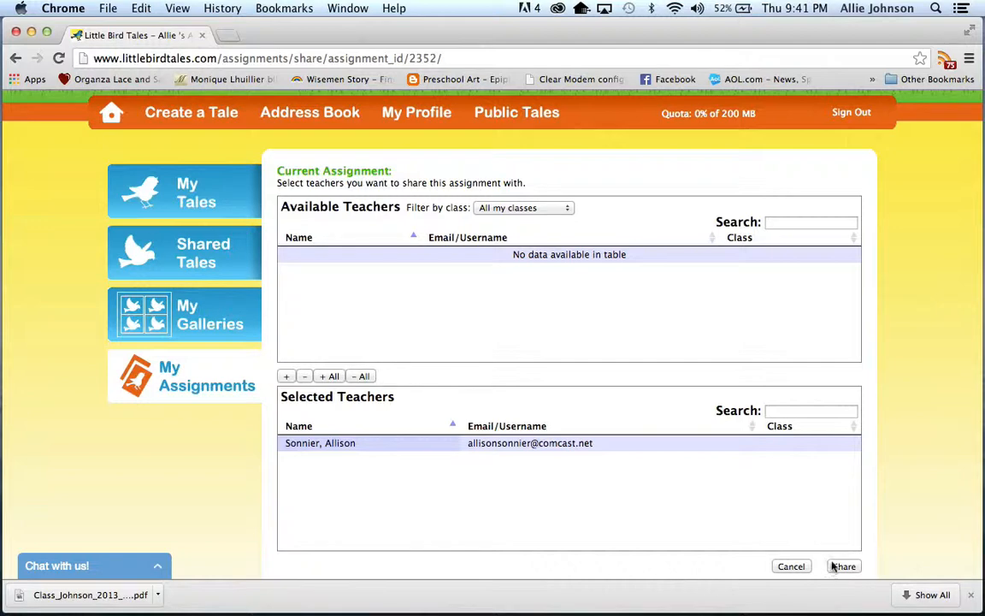
scroll(834, 566, down, 1)
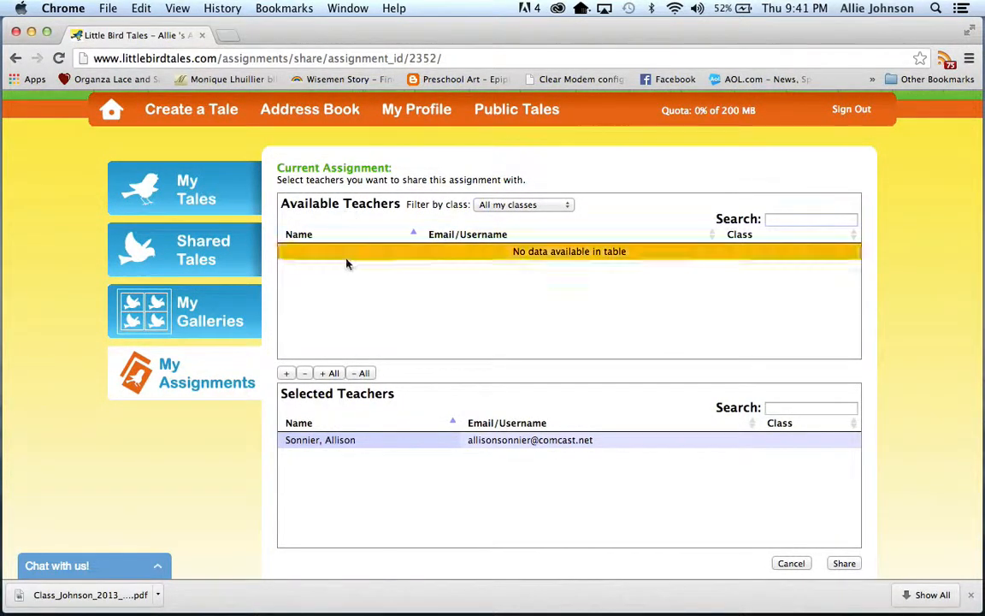
click(361, 375)
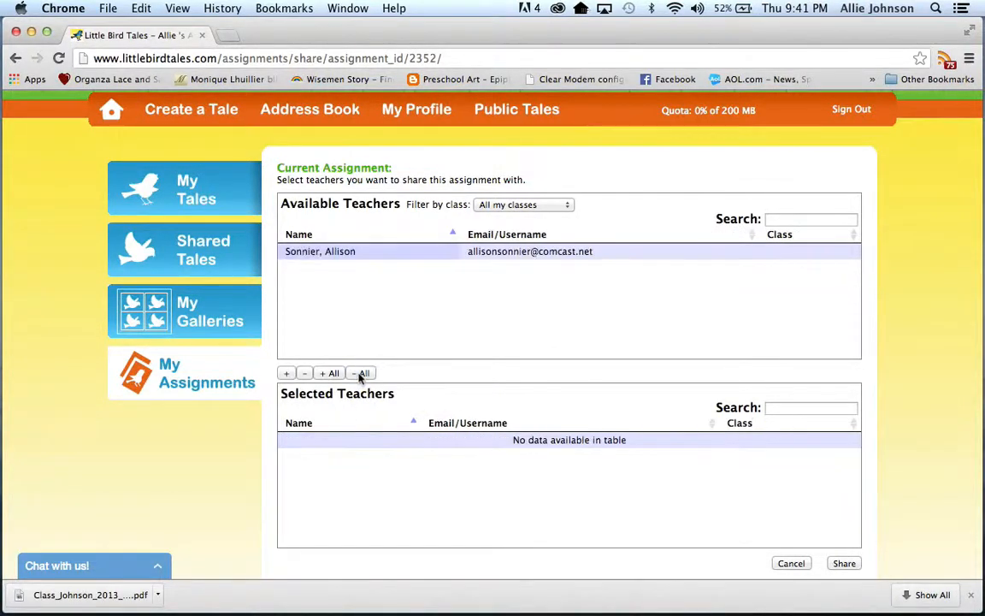